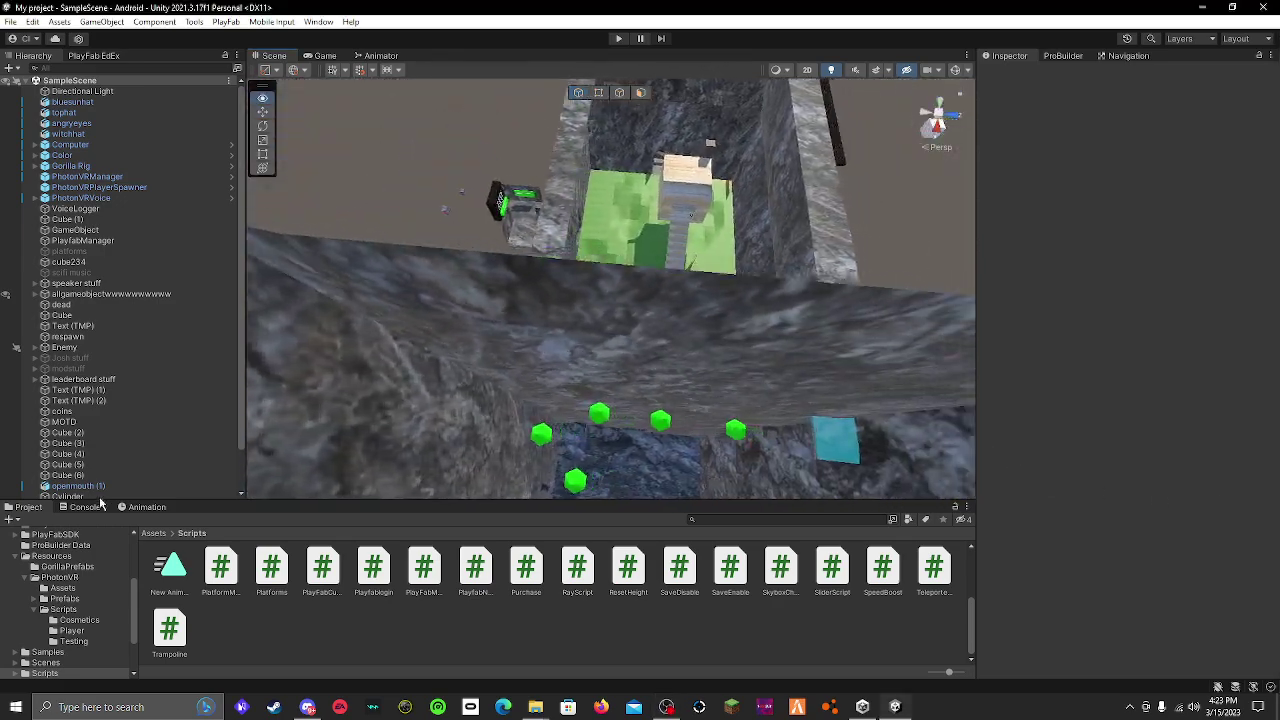
- Orbit the Scene view from the corridor over to the grass field with the soccer ball
{"action": "mouse_move", "coordinate": [1042, 461]}
{"action": "left_mouse_down", "text": "alt"}
{"action": "mouse_move", "coordinate": [133, 469]}
{"action": "mouse_move", "coordinate": [653, 466]}
{"action": "mouse_move", "coordinate": [834, 423]}
{"action": "mouse_move", "coordinate": [763, 434]}
{"action": "mouse_move", "coordinate": [797, 407]}
{"action": "left_mouse_up", "text": "alt"}
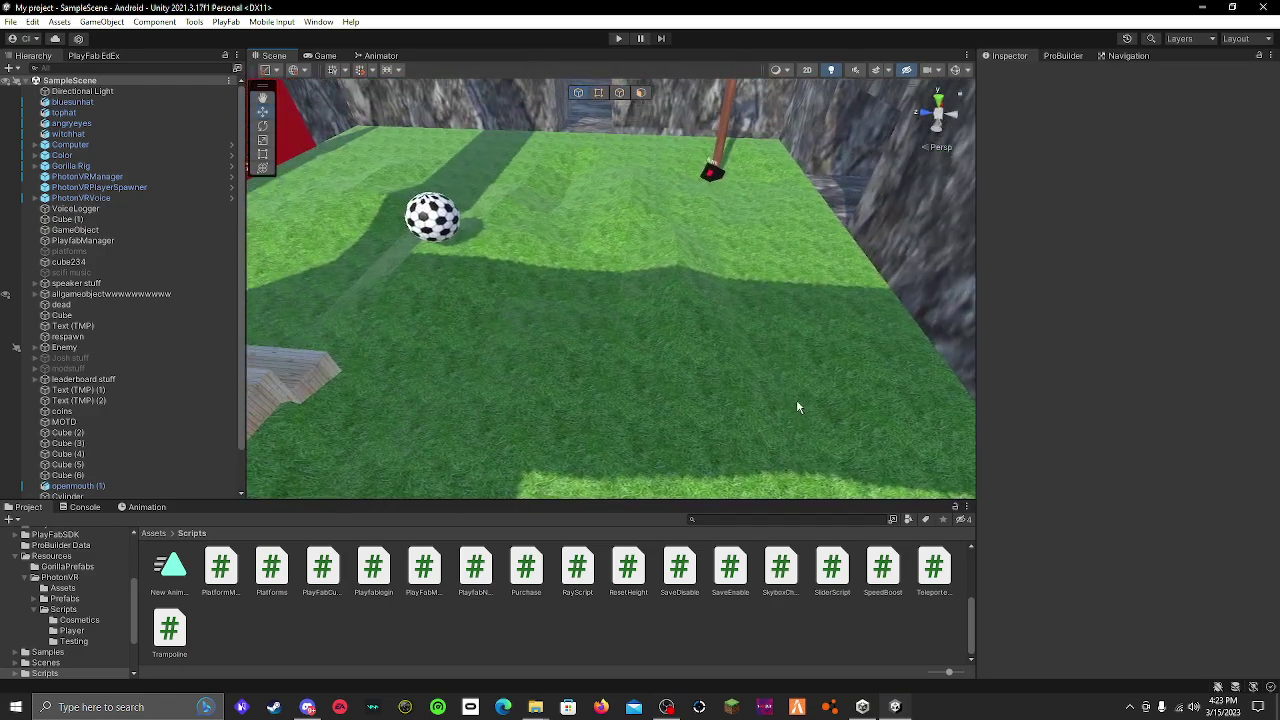
- Create a new cube, frame it, and raise it above the grass
{"action": "left_click", "coordinate": [9, 67]}
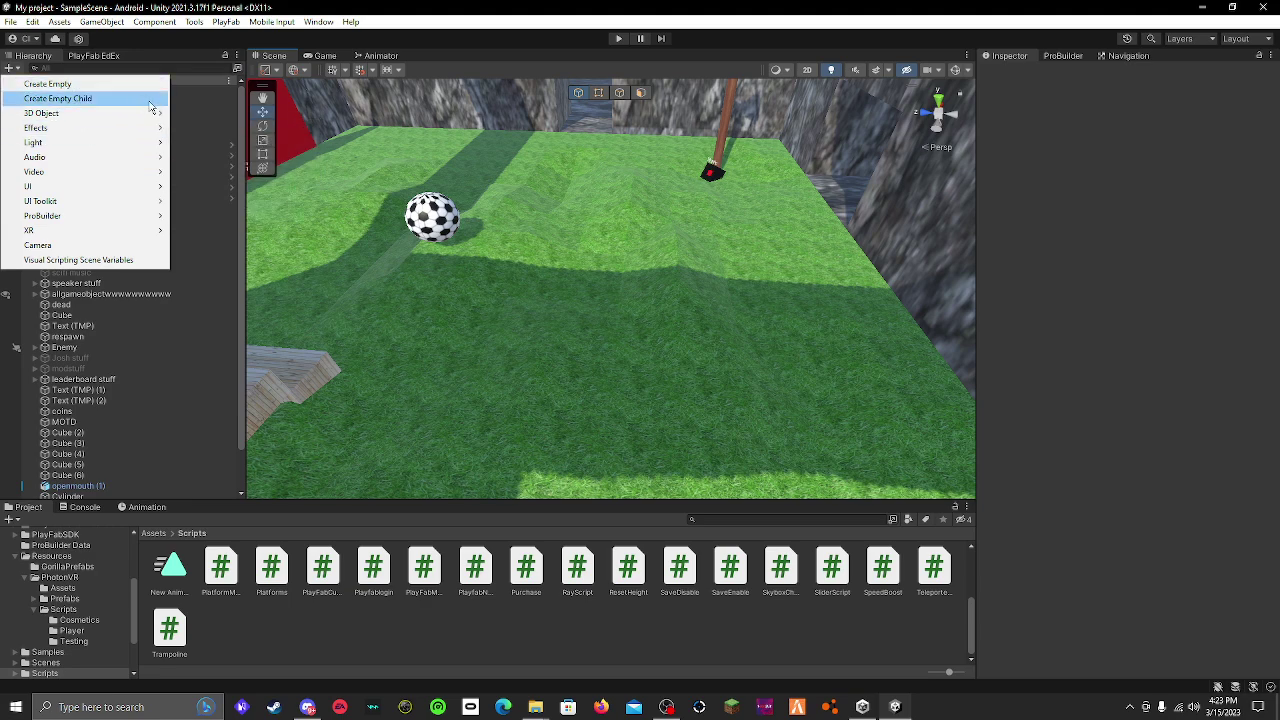
{"action": "mouse_move", "coordinate": [41, 113]}
{"action": "left_click", "coordinate": [197, 121]}
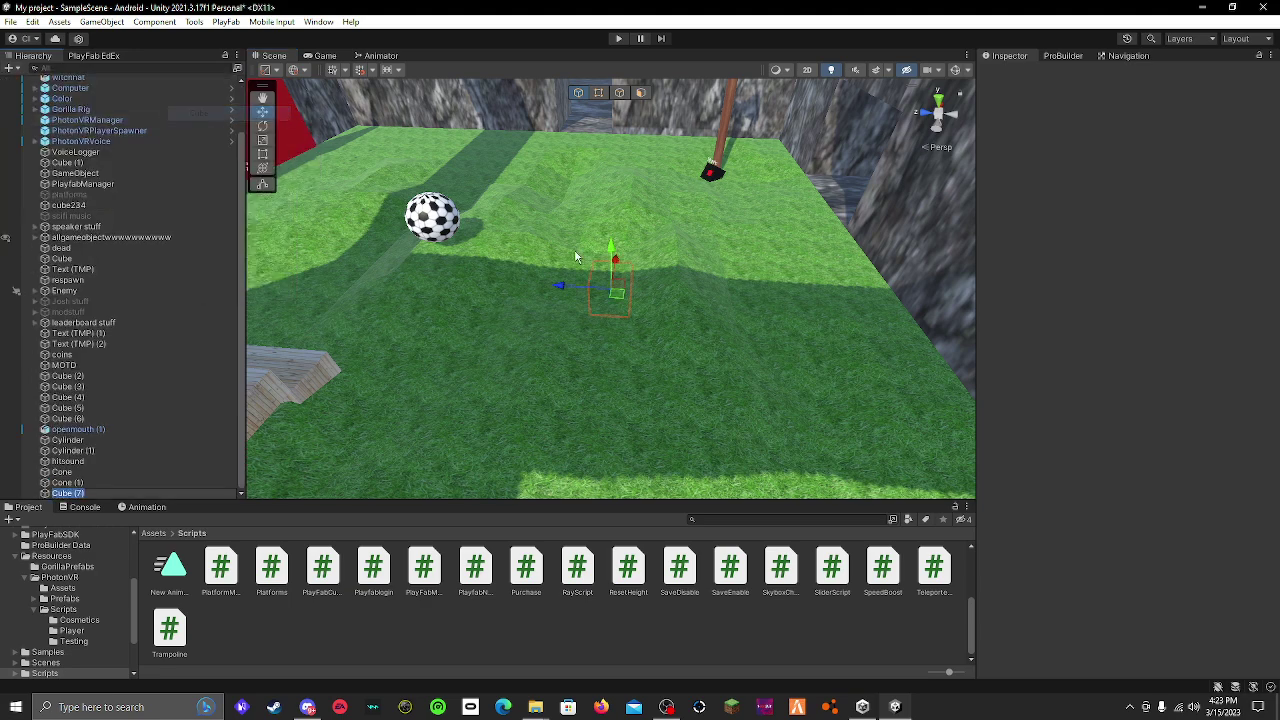
{"action": "key", "text": "f"}
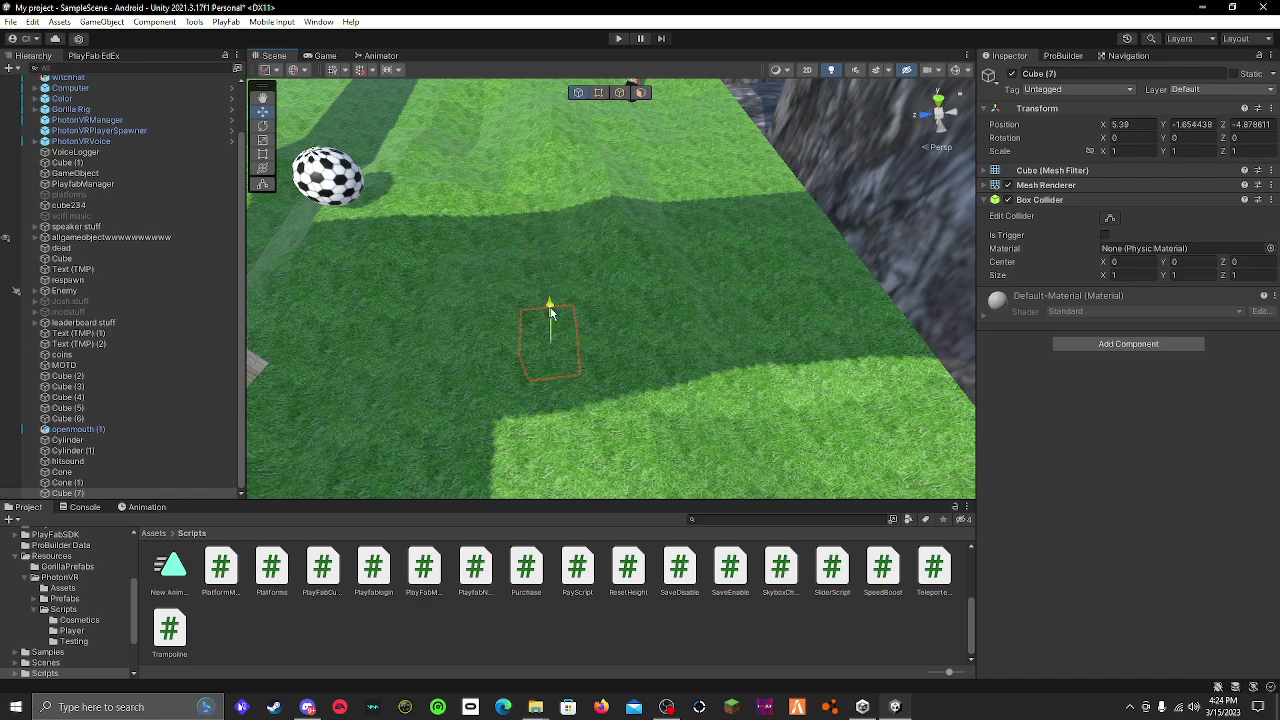
{"action": "mouse_move", "coordinate": [540, 311]}
{"action": "left_mouse_down"}
{"action": "mouse_move", "coordinate": [510, 205]}
{"action": "mouse_move", "coordinate": [270, 133]}
{"action": "left_mouse_up"}
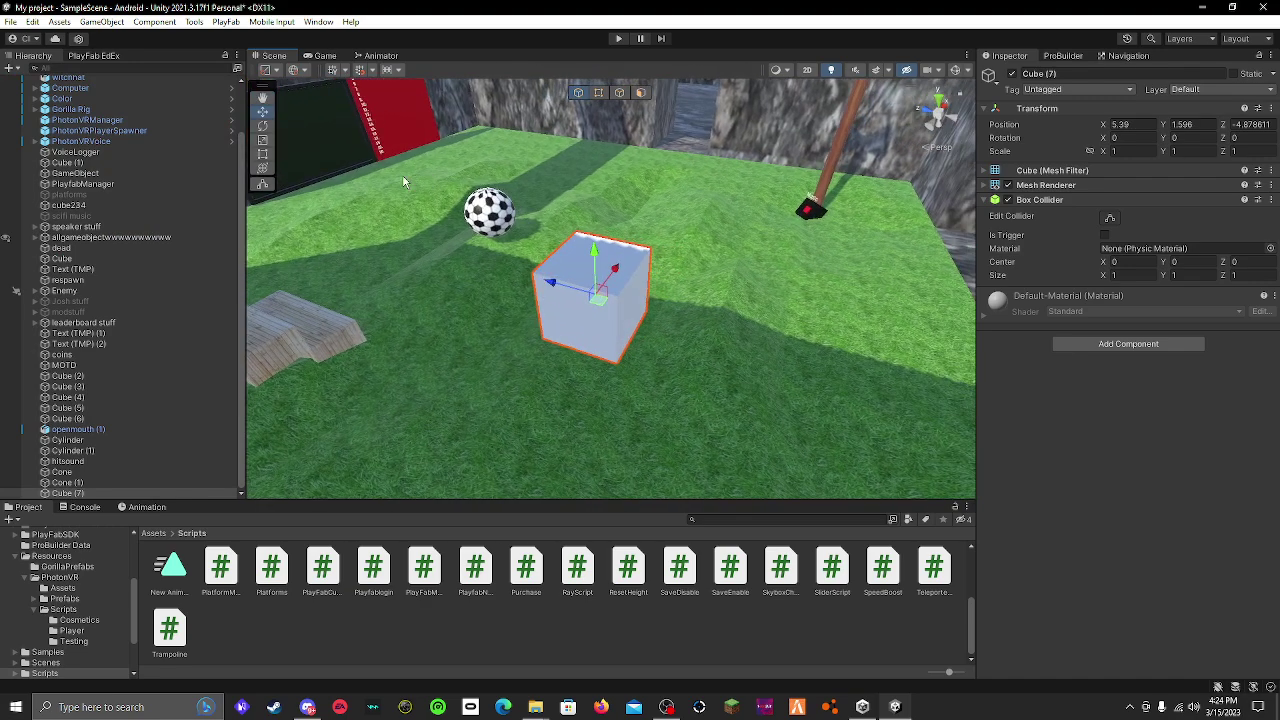
- Scale the cube into a tall, thin wall panel
{"action": "mouse_move", "coordinate": [596, 291]}
{"action": "left_mouse_down"}
{"action": "mouse_move", "coordinate": [590, 230]}
{"action": "mouse_move", "coordinate": [500, 188]}
{"action": "left_mouse_up"}
{"action": "mouse_move", "coordinate": [577, 250]}
{"action": "left_mouse_down"}
{"action": "mouse_move", "coordinate": [577, 237]}
{"action": "mouse_move", "coordinate": [597, 254]}
{"action": "mouse_move", "coordinate": [427, 286]}
{"action": "left_mouse_up"}
{"action": "scroll", "coordinate": [427, 286], "scroll_direction": "up", "scroll_amount": 5}
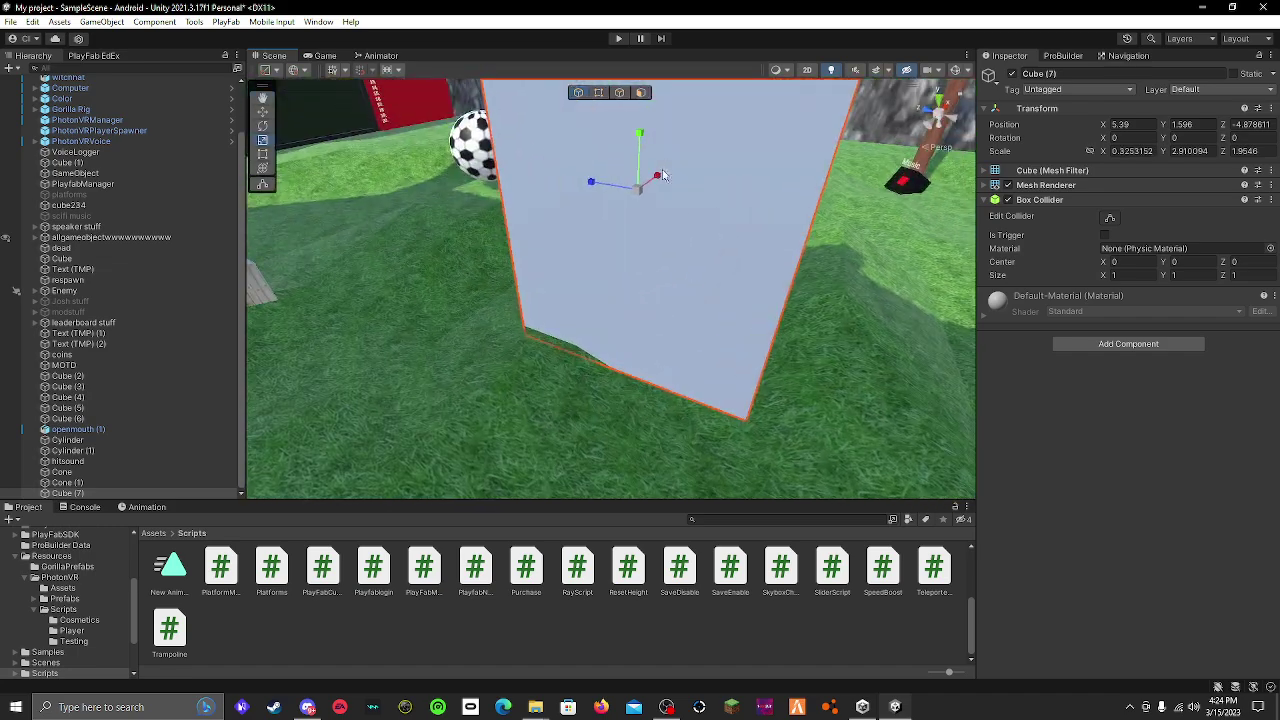
{"action": "left_click_drag", "start_coordinate": [651, 186], "coordinate": [640, 186]}
{"action": "mouse_move", "coordinate": [640, 186]}
{"action": "left_mouse_down", "text": "alt"}
{"action": "mouse_move", "coordinate": [606, 191]}
{"action": "mouse_move", "coordinate": [585, 243]}
{"action": "left_mouse_up", "text": "alt"}
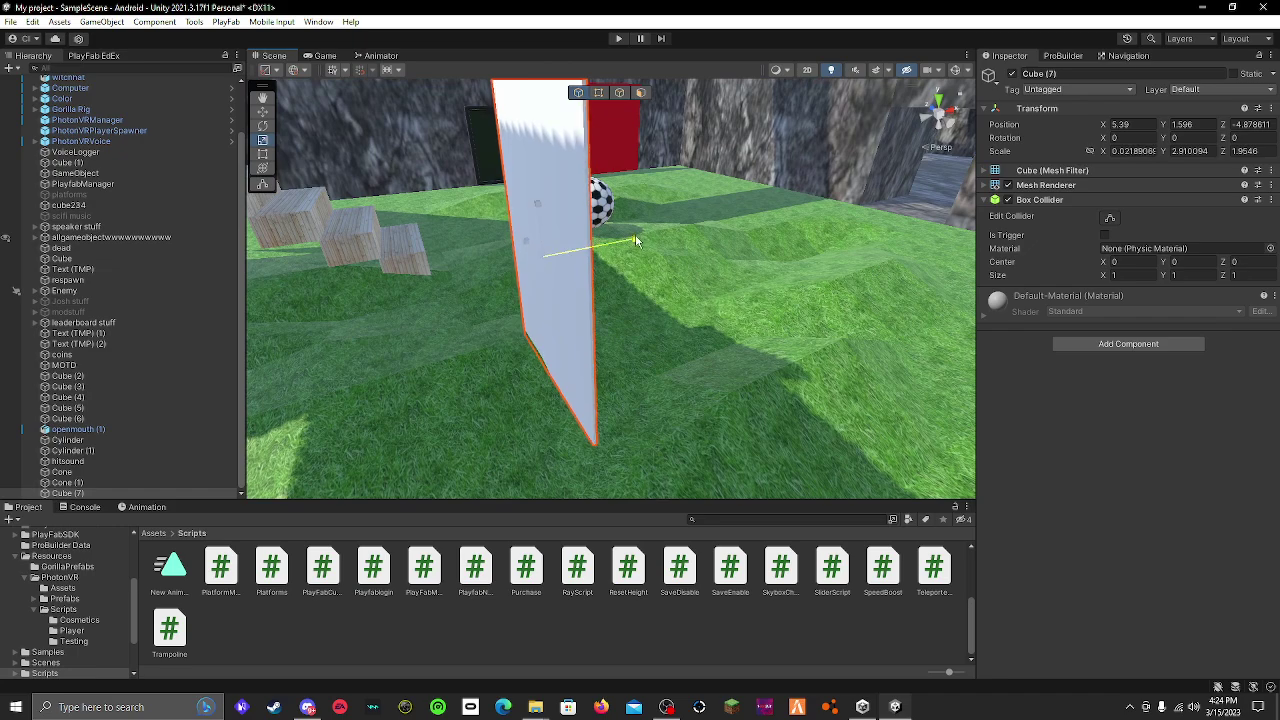
{"action": "mouse_move", "coordinate": [636, 241]}
{"action": "left_mouse_down"}
{"action": "mouse_move", "coordinate": [887, 179]}
{"action": "mouse_move", "coordinate": [902, 284]}
{"action": "mouse_move", "coordinate": [889, 342]}
{"action": "left_mouse_up"}
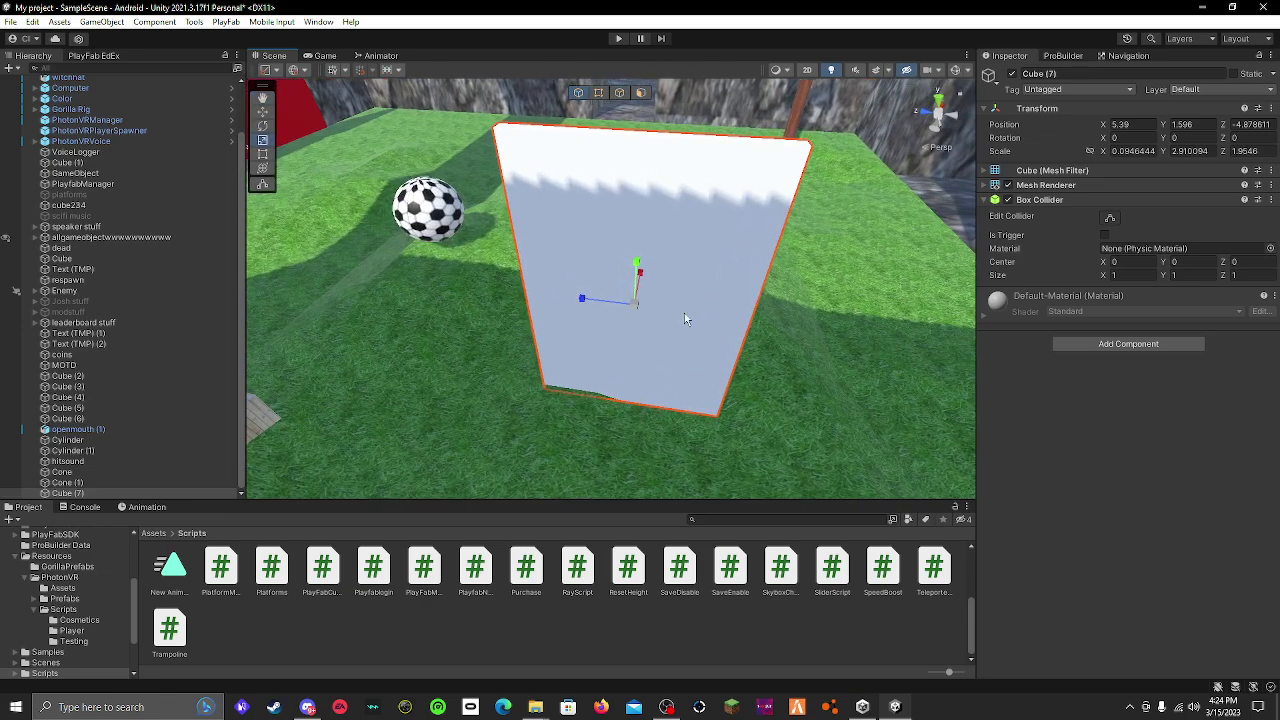
- Rotate Cube (8) to Y -90 and slide it beside Cube (7) into an L-shaped corner
{"action": "mouse_move", "coordinate": [685, 318]}
{"action": "left_mouse_down", "text": "alt"}
{"action": "mouse_move", "coordinate": [691, 363]}
{"action": "mouse_move", "coordinate": [255, 140]}
{"action": "left_mouse_up", "text": "alt"}
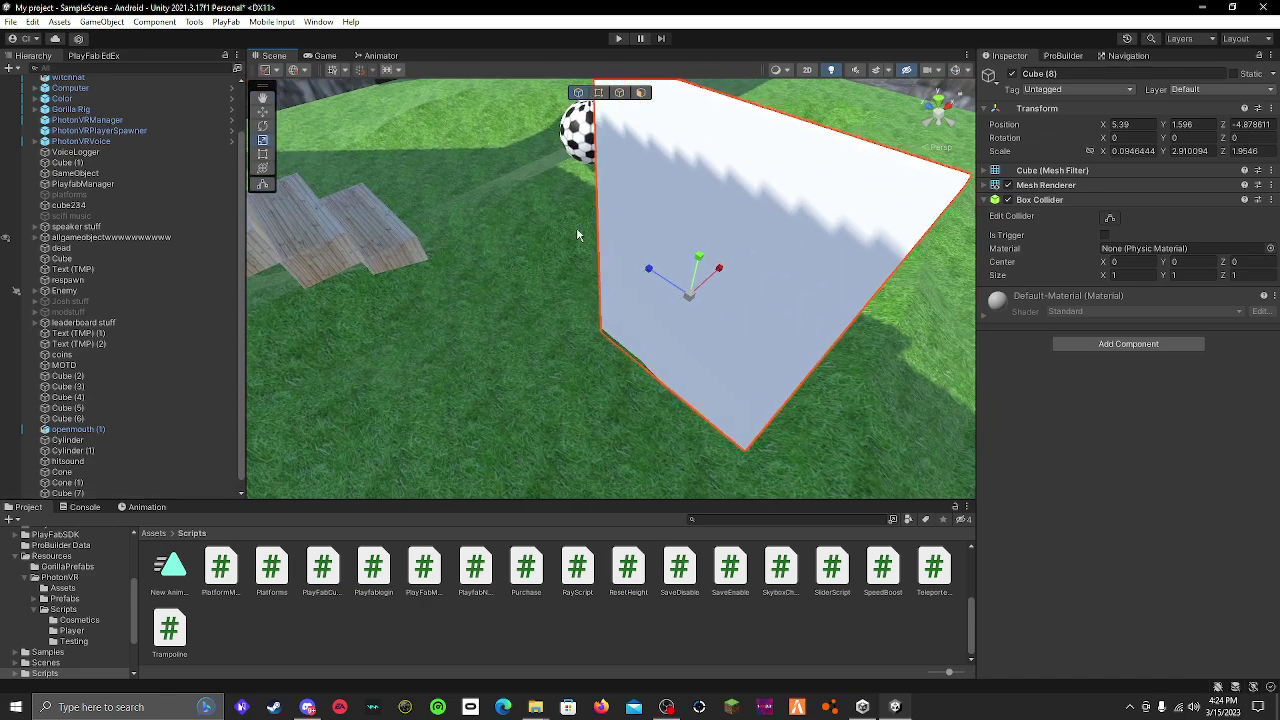
{"action": "left_click", "coordinate": [262, 127]}
{"action": "left_click_drag", "start_coordinate": [709, 344], "coordinate": [957, 243]}
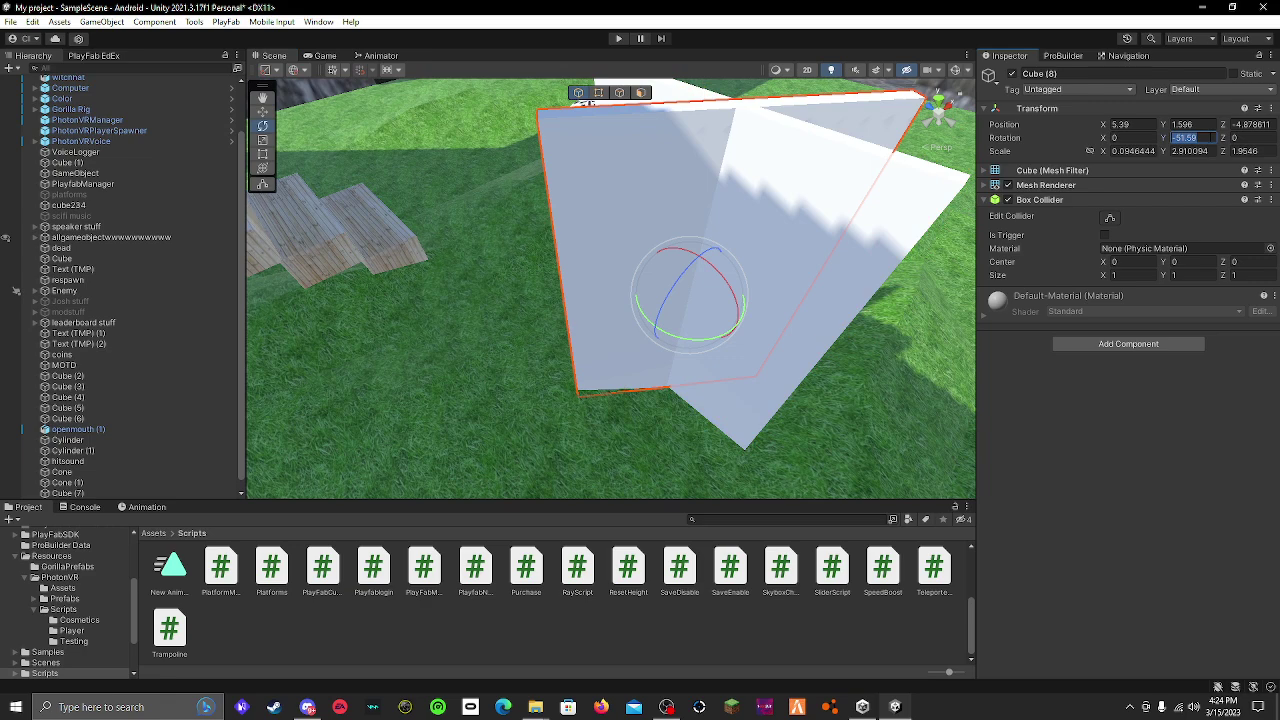
{"action": "type", "text": "-90"}
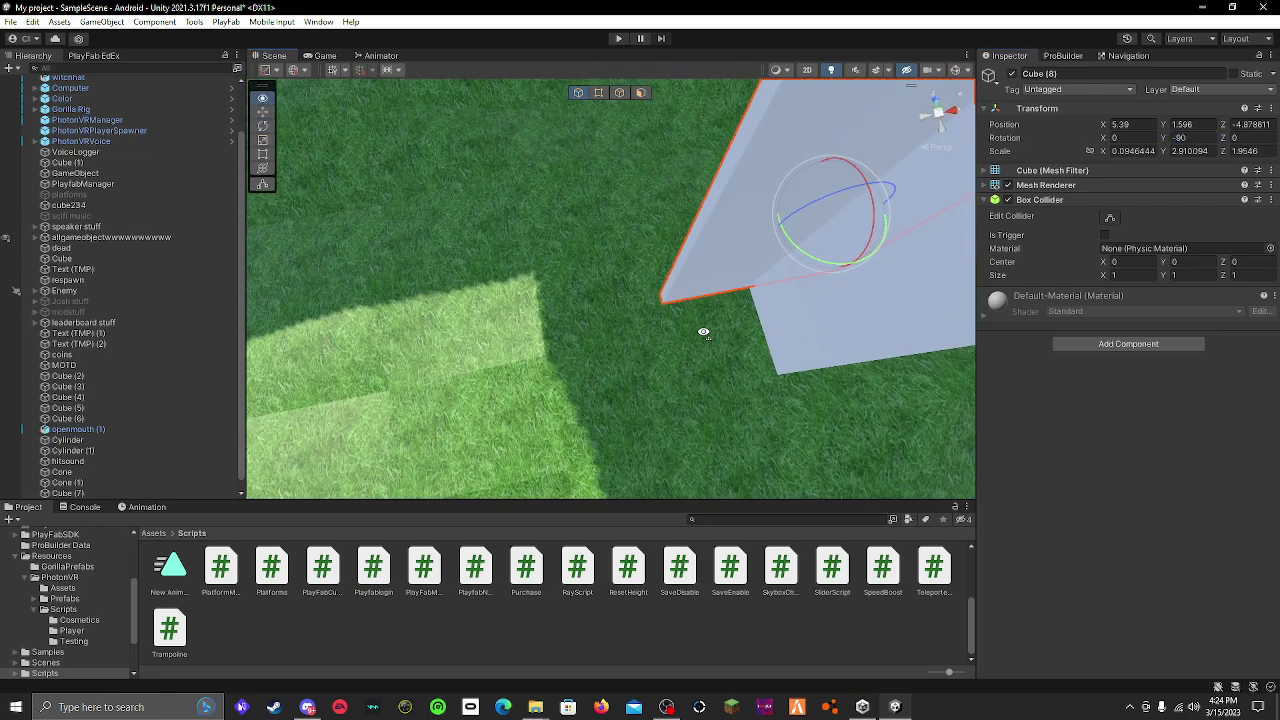
{"action": "left_click_drag", "start_coordinate": [703, 329], "coordinate": [586, 343], "text": "alt"}
{"action": "left_click", "coordinate": [263, 111]}
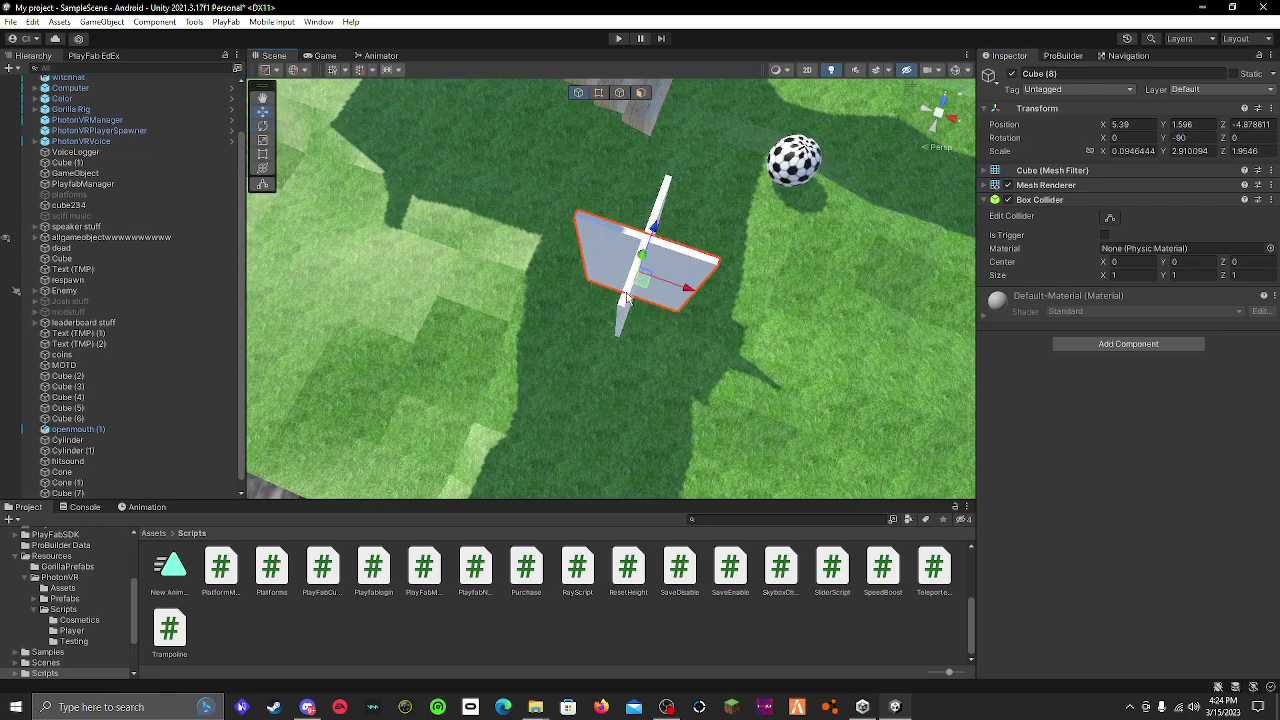
{"action": "mouse_move", "coordinate": [645, 289]}
{"action": "left_mouse_down"}
{"action": "mouse_move", "coordinate": [716, 262]}
{"action": "mouse_move", "coordinate": [705, 289]}
{"action": "mouse_move", "coordinate": [579, 222]}
{"action": "mouse_move", "coordinate": [424, 216]}
{"action": "left_mouse_up"}
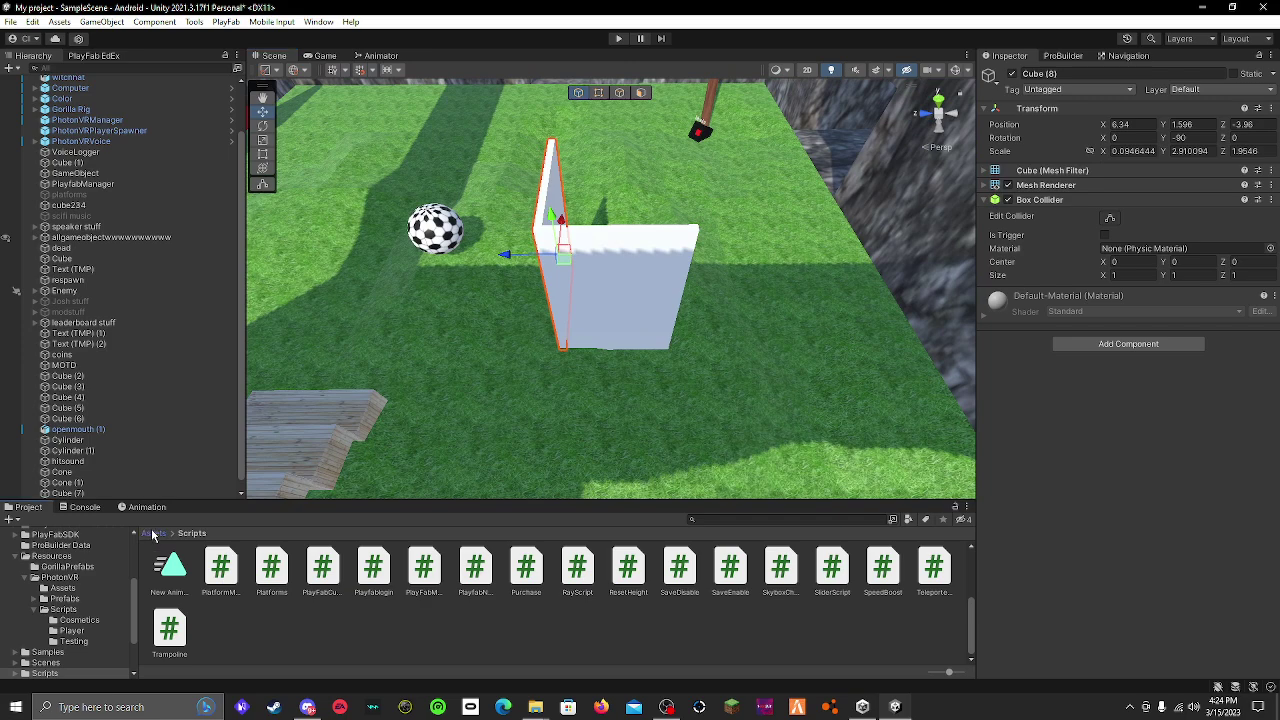
- Drag the brown New Material 2 from Assets > materials onto the wall
{"action": "left_click", "coordinate": [152, 537]}
{"action": "scroll", "coordinate": [296, 571], "scroll_direction": "up", "scroll_amount": 2}
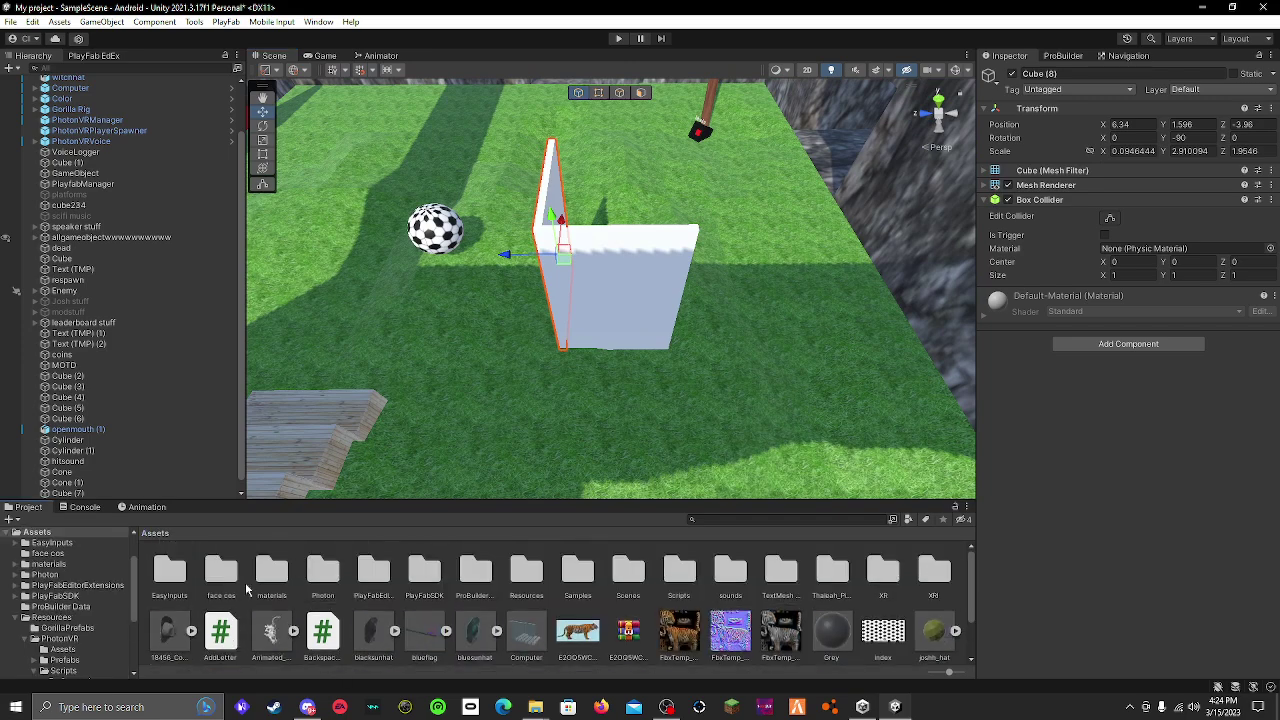
{"action": "double_click", "coordinate": [268, 572]}
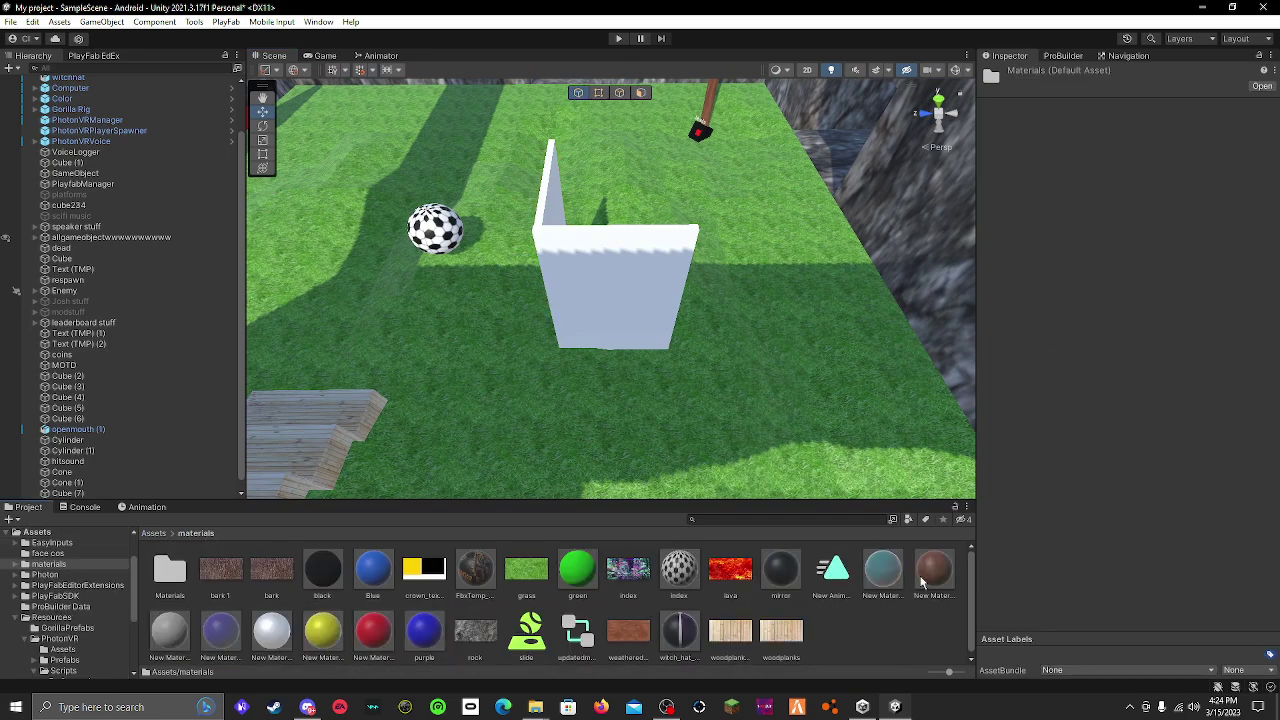
{"action": "left_click_drag", "start_coordinate": [922, 583], "coordinate": [618, 337]}
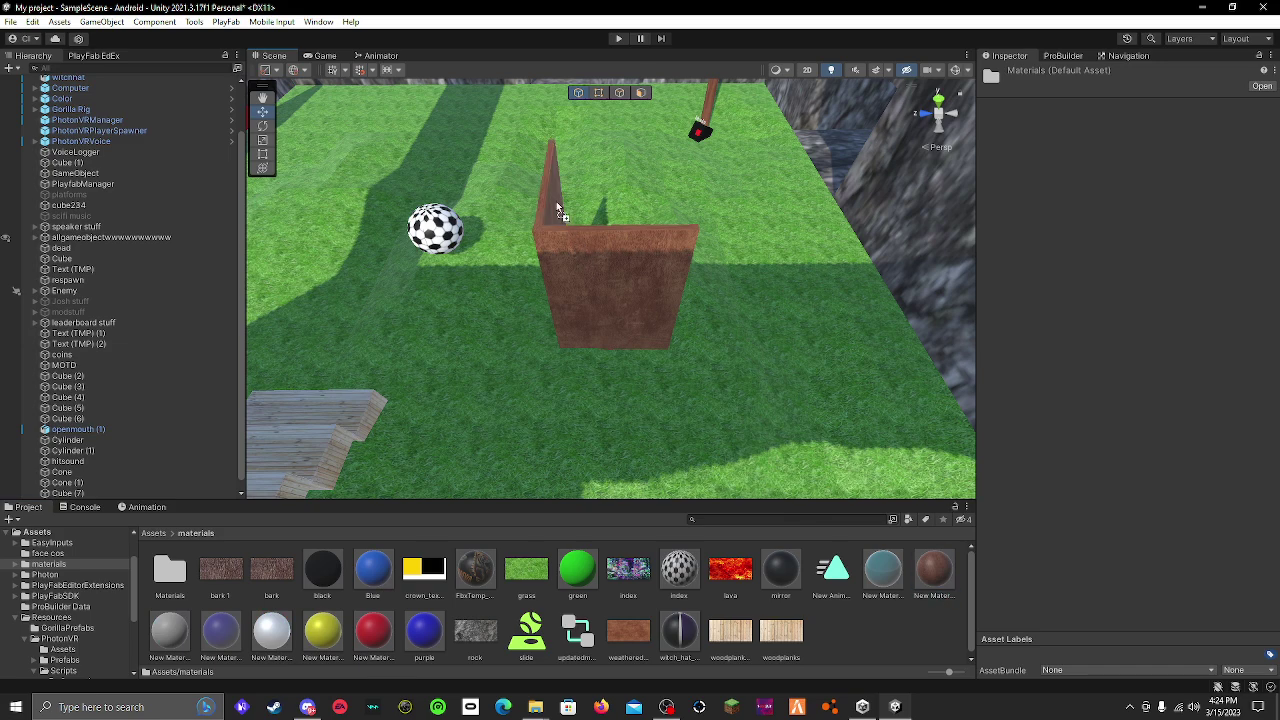
- Select only the front wall panel and start renaming it
{"action": "mouse_move", "coordinate": [556, 201]}
{"action": "right_mouse_down"}
{"action": "mouse_move", "coordinate": [640, 260]}
{"action": "mouse_move", "coordinate": [651, 303]}
{"action": "mouse_move", "coordinate": [717, 286]}
{"action": "mouse_move", "coordinate": [717, 227]}
{"action": "right_mouse_up"}
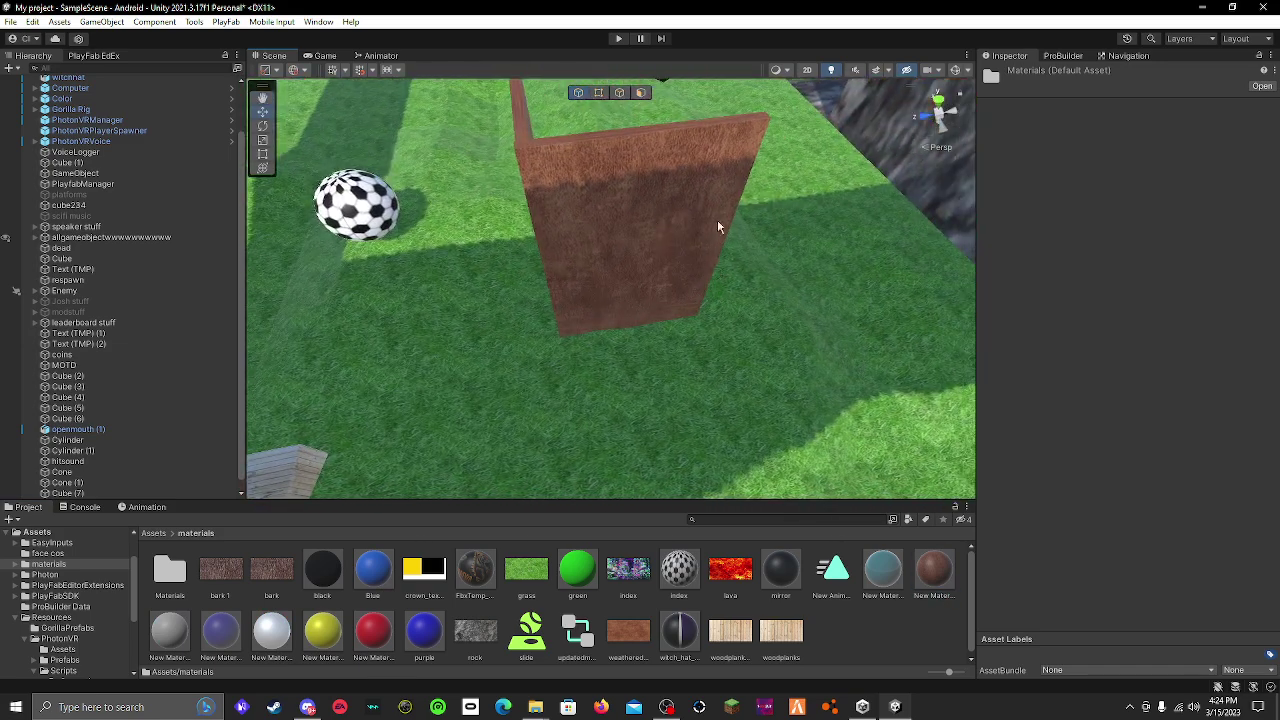
{"action": "scroll", "coordinate": [92, 381], "scroll_direction": "down", "scroll_amount": 1}
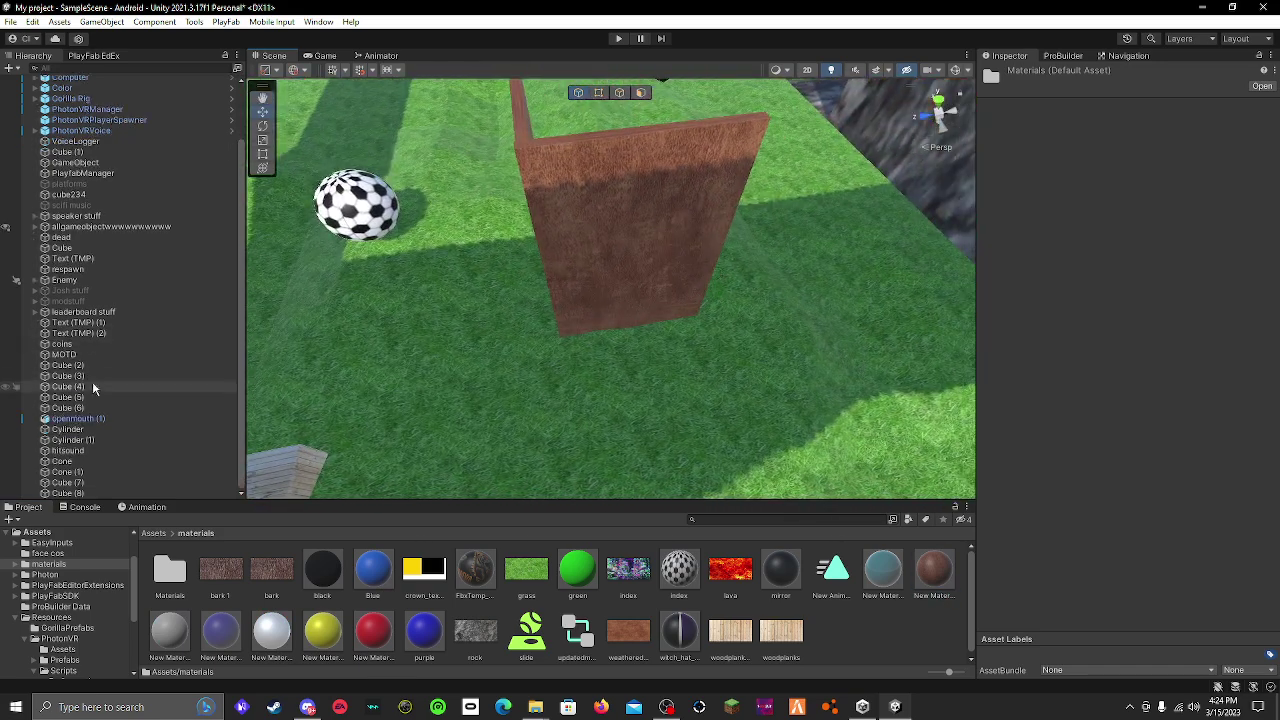
{"action": "left_click", "coordinate": [667, 181]}
{"action": "left_click", "coordinate": [518, 122], "text": "ctrl"}
{"action": "left_click", "coordinate": [629, 191]}
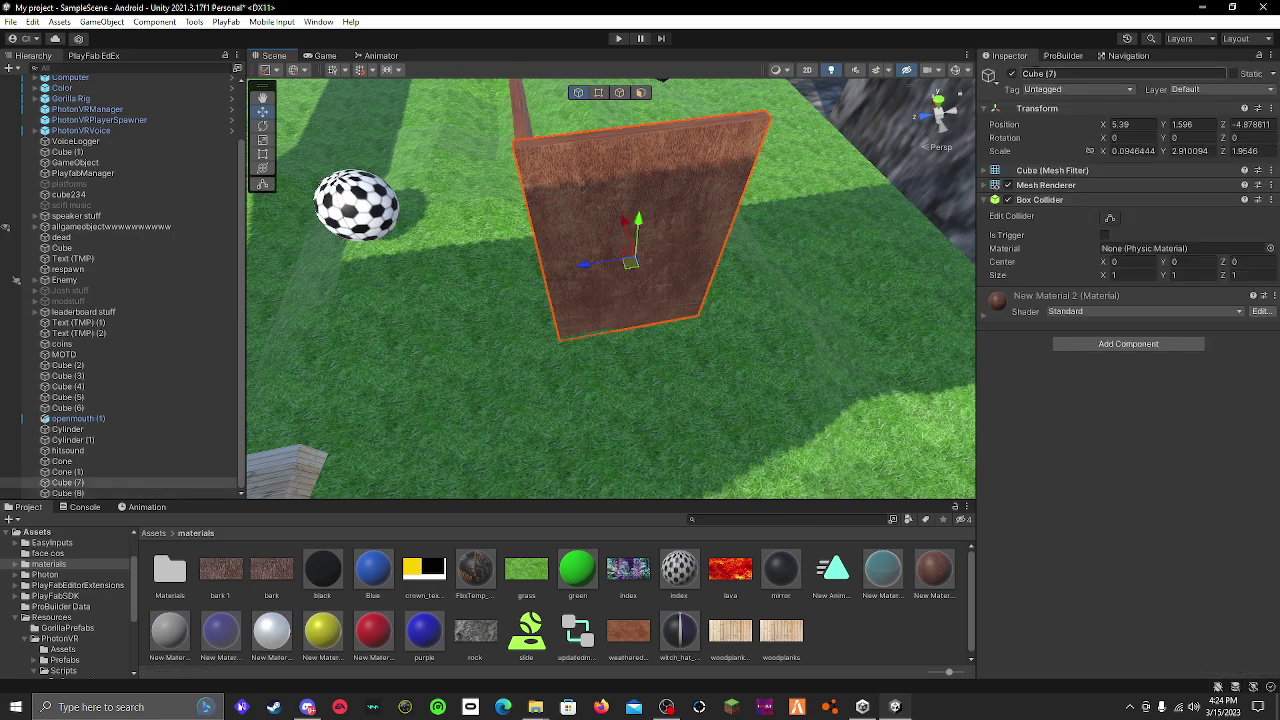
{"action": "left_click", "coordinate": [1089, 76]}
- Name Cube (7) 'closed' and Cube (8) 'open', then reselect and face 'closed'
{"action": "left_click", "coordinate": [524, 133]}
{"action": "type", "text": "open"}
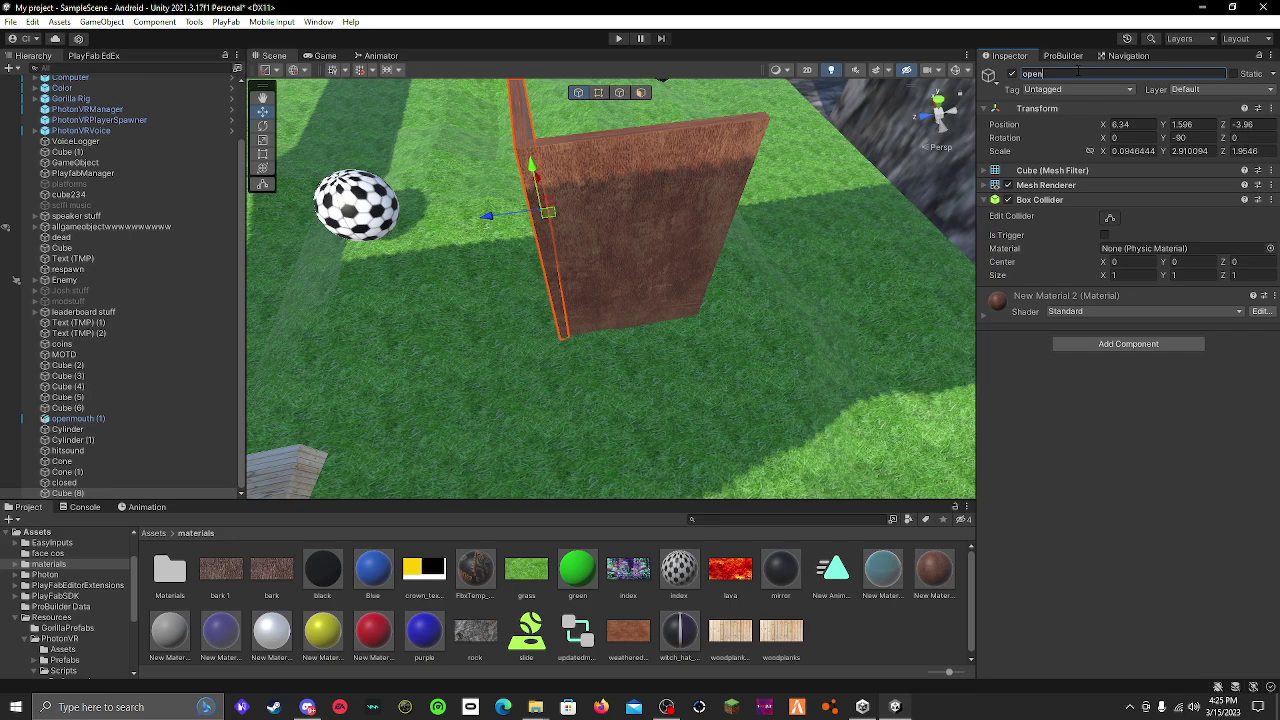
{"action": "key", "text": "Return"}
{"action": "left_click", "coordinate": [640, 220]}
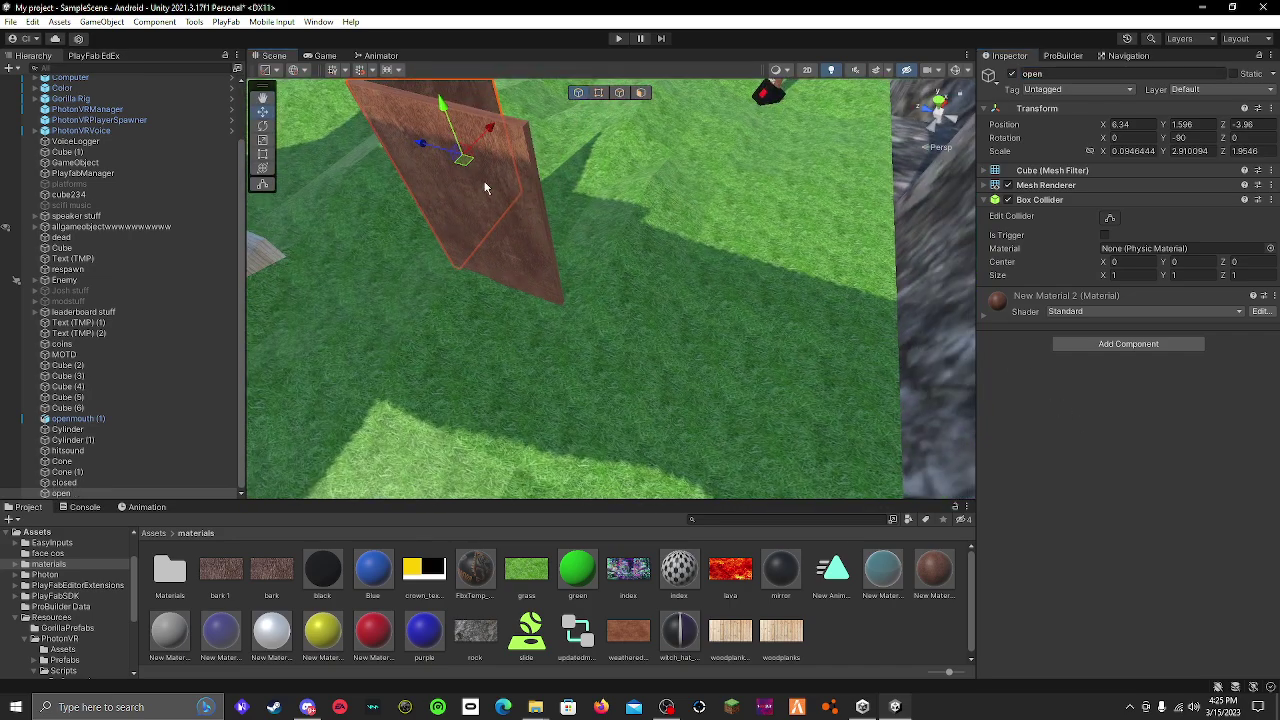
{"action": "mouse_move", "coordinate": [640, 220]}
{"action": "right_mouse_down"}
{"action": "mouse_move", "coordinate": [643, 203]}
{"action": "mouse_move", "coordinate": [797, 172]}
{"action": "right_mouse_up"}
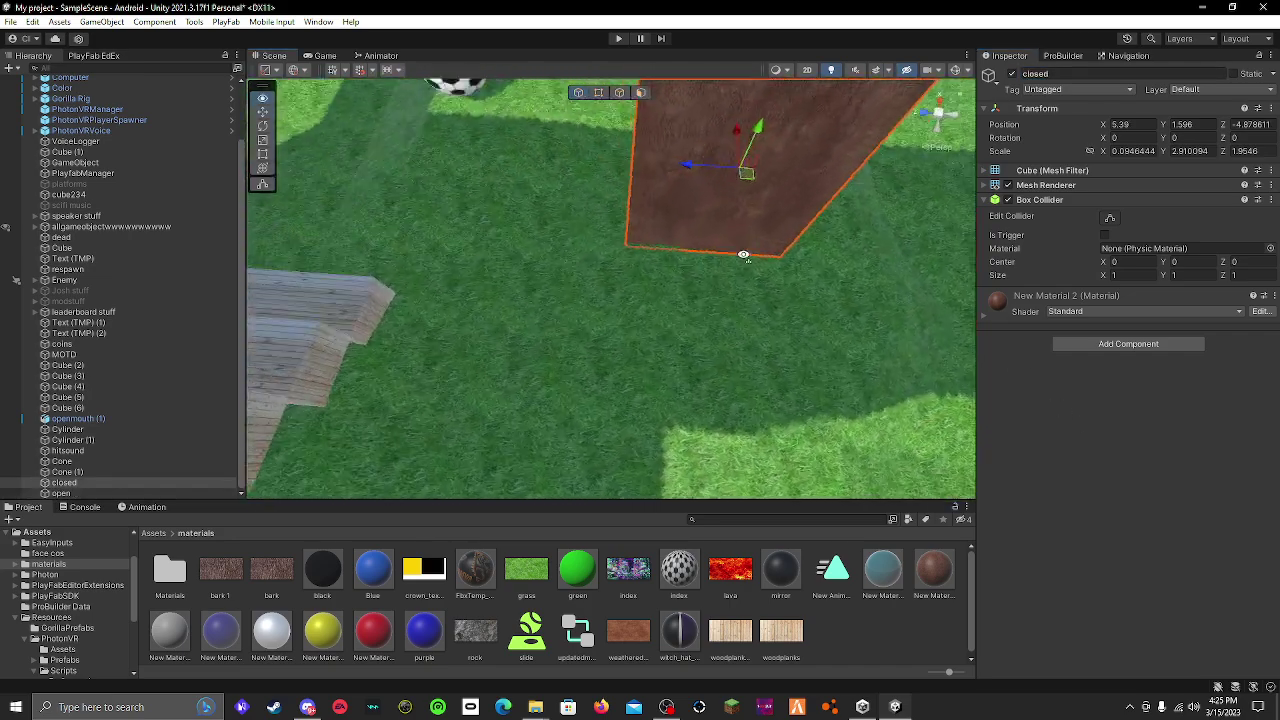
{"action": "right_click_drag", "start_coordinate": [797, 172], "coordinate": [624, 260]}
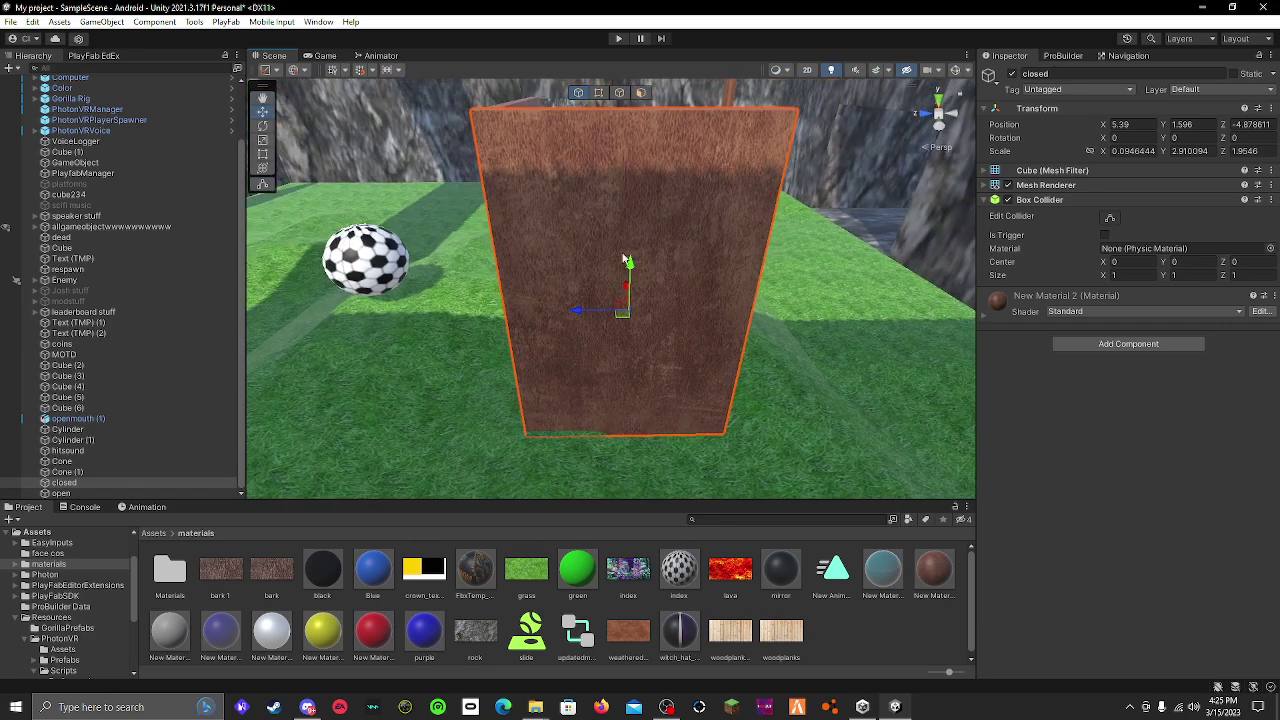
- Add the Disable and Enable scripts to the 'closed' panel
{"action": "left_click", "coordinate": [1130, 346]}
{"action": "key", "text": "BackSpace"}
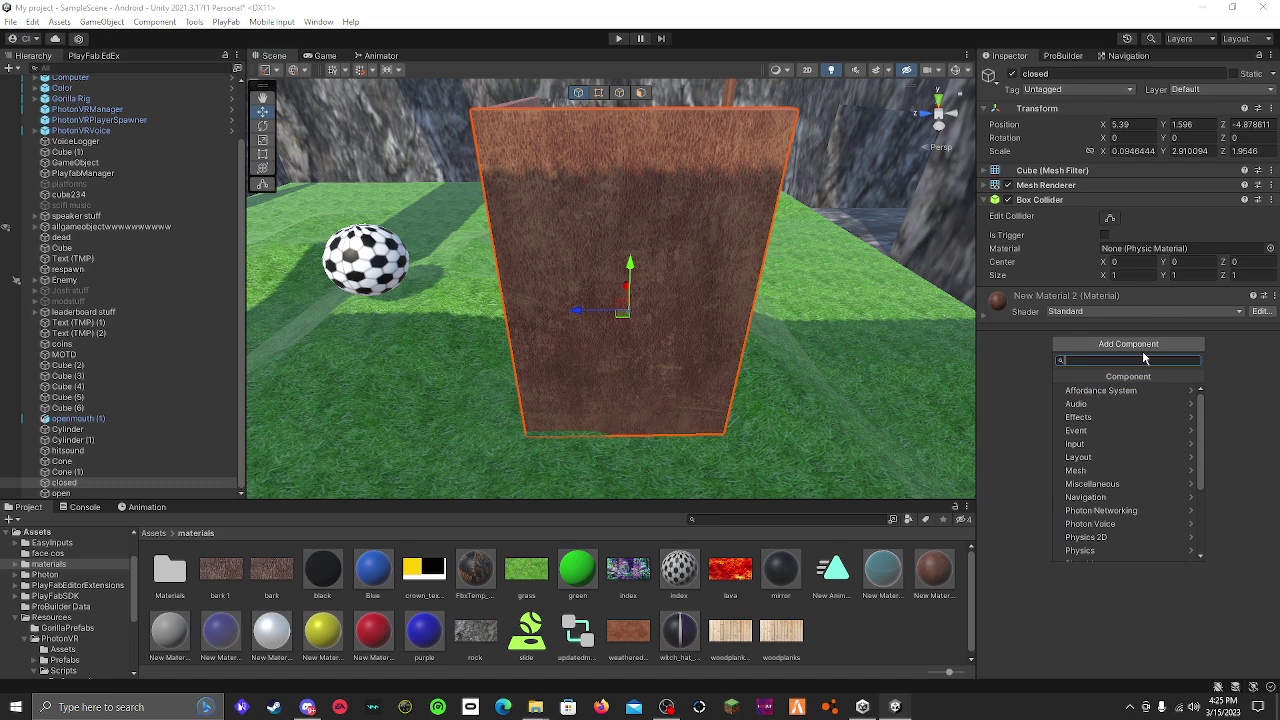
{"action": "type", "text": "di"}
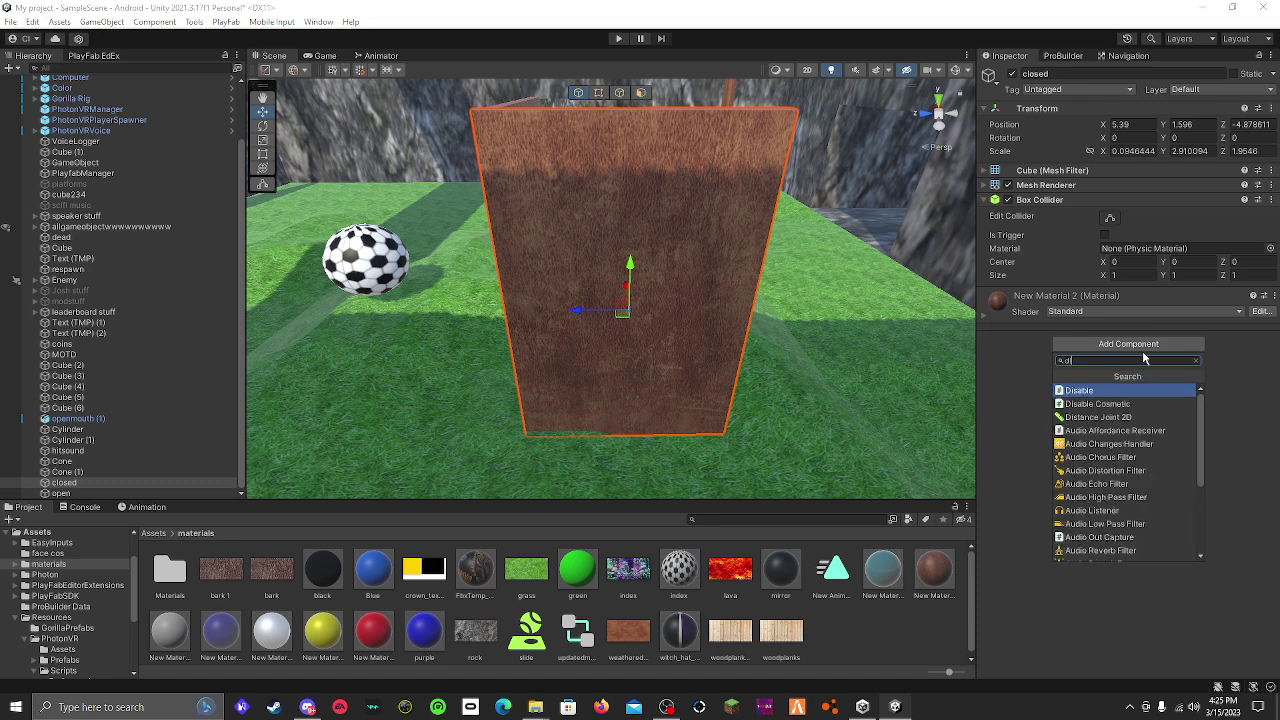
{"action": "type", "text": "sab"}
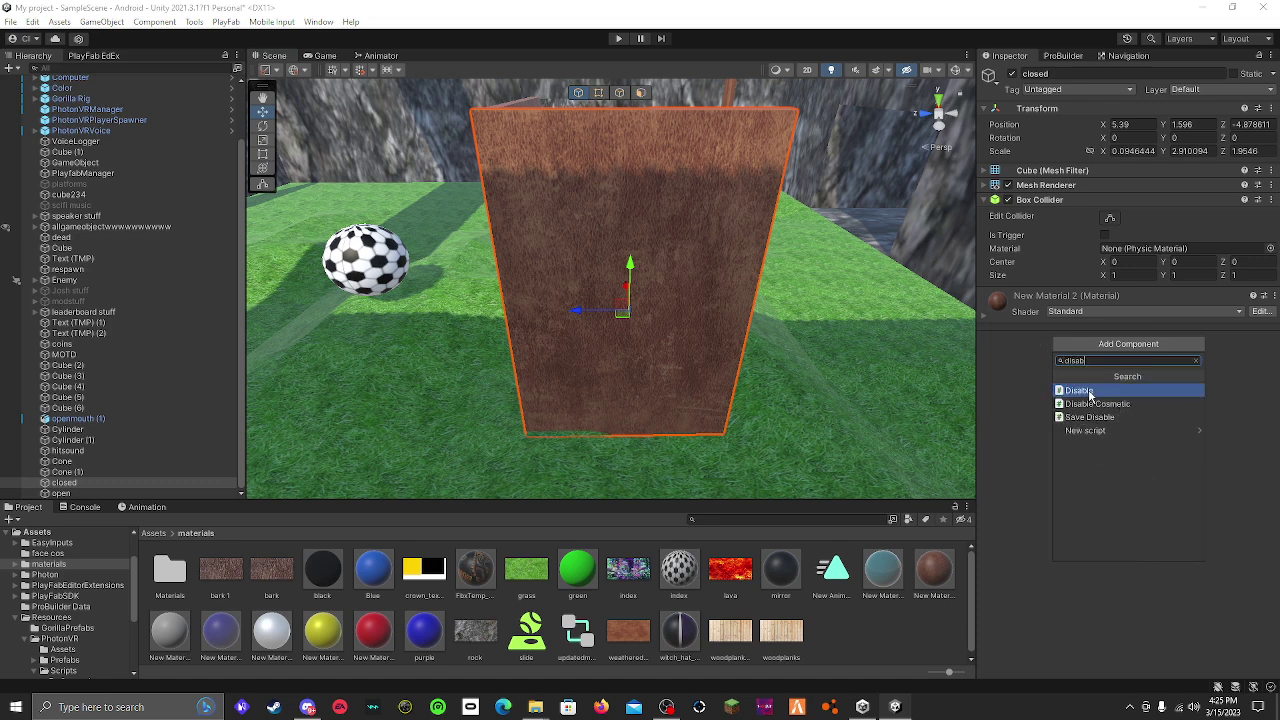
{"action": "left_click", "coordinate": [1091, 391]}
{"action": "key", "text": "BackSpace"}
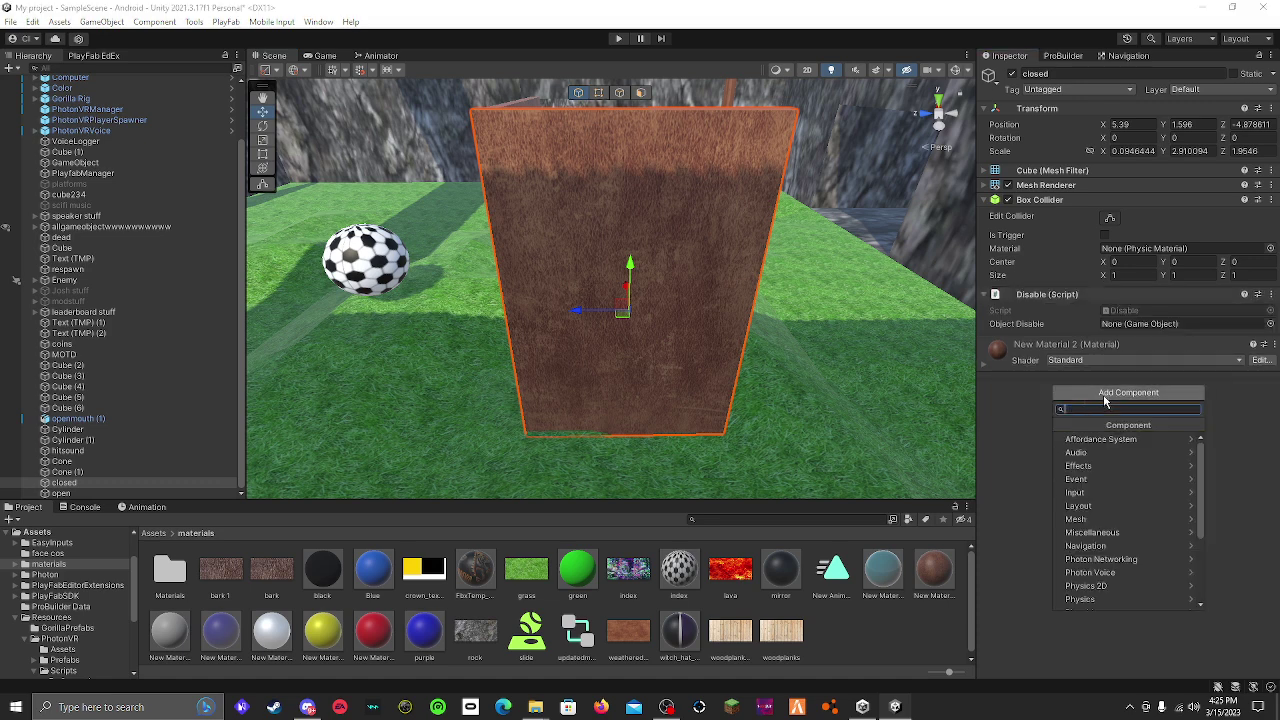
{"action": "type", "text": "enable"}
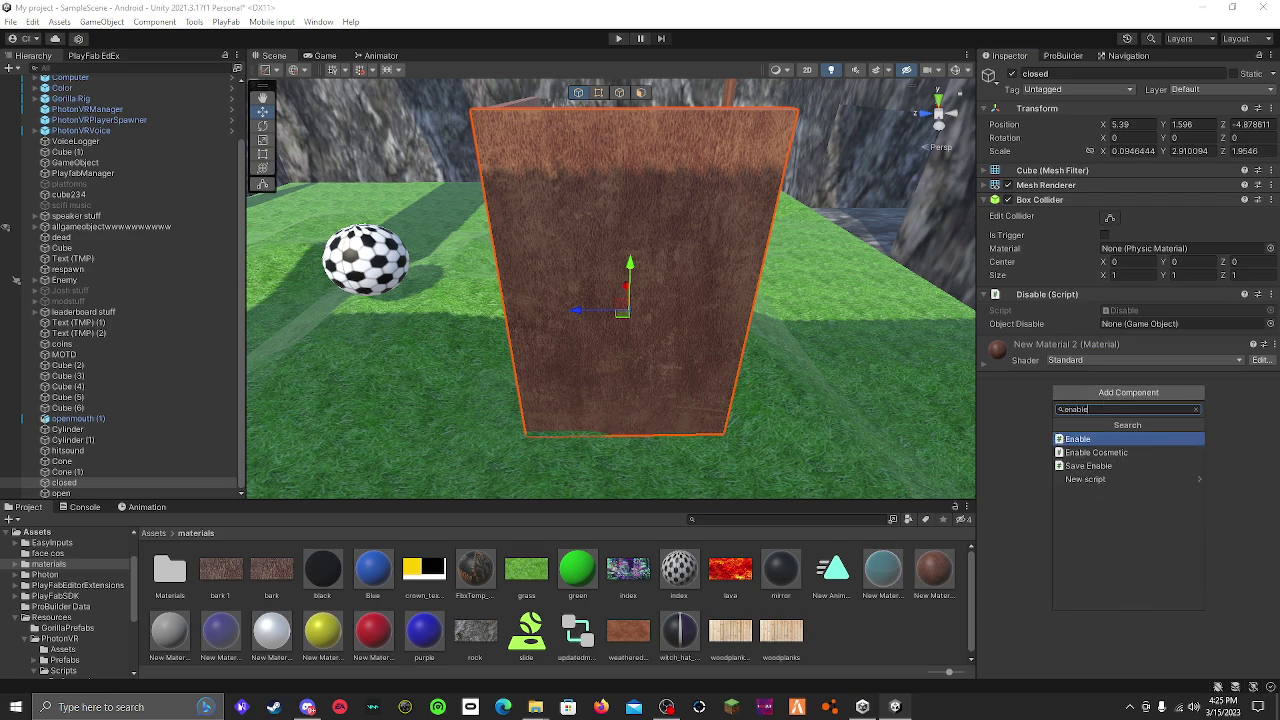
{"action": "left_click", "coordinate": [1237, 427]}
{"action": "left_click", "coordinate": [1110, 390]}
{"action": "left_click", "coordinate": [1107, 434]}
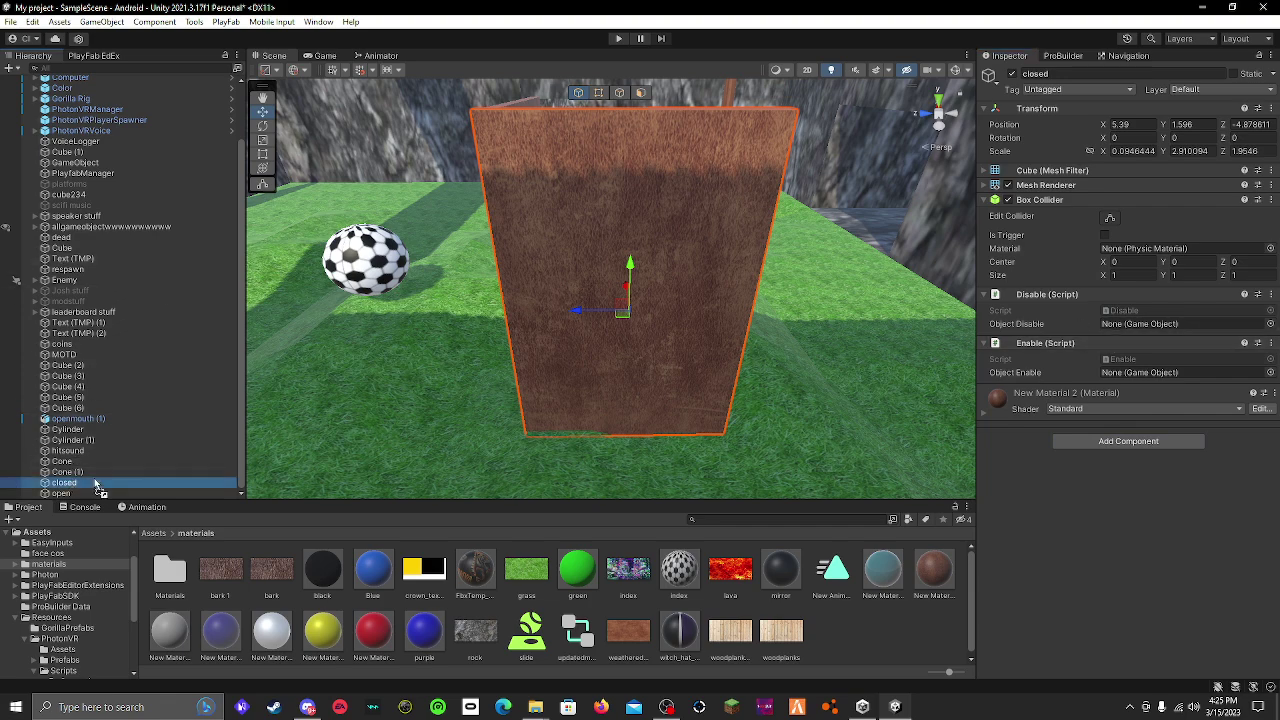
- Set Object Disable to 'closed' and Object Enable to 'open'
{"action": "mouse_move", "coordinate": [70, 484]}
{"action": "left_mouse_down"}
{"action": "mouse_move", "coordinate": [1045, 325]}
{"action": "mouse_move", "coordinate": [1116, 331]}
{"action": "left_mouse_up"}
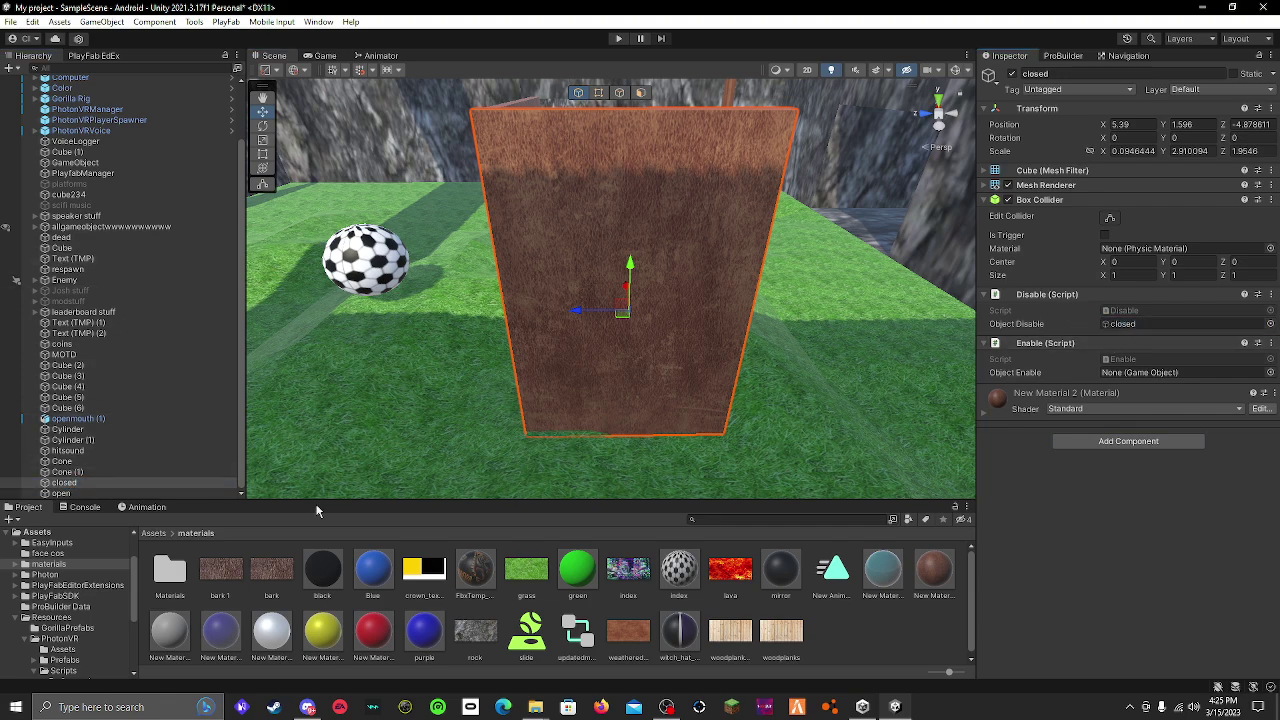
{"action": "left_click", "coordinate": [137, 493]}
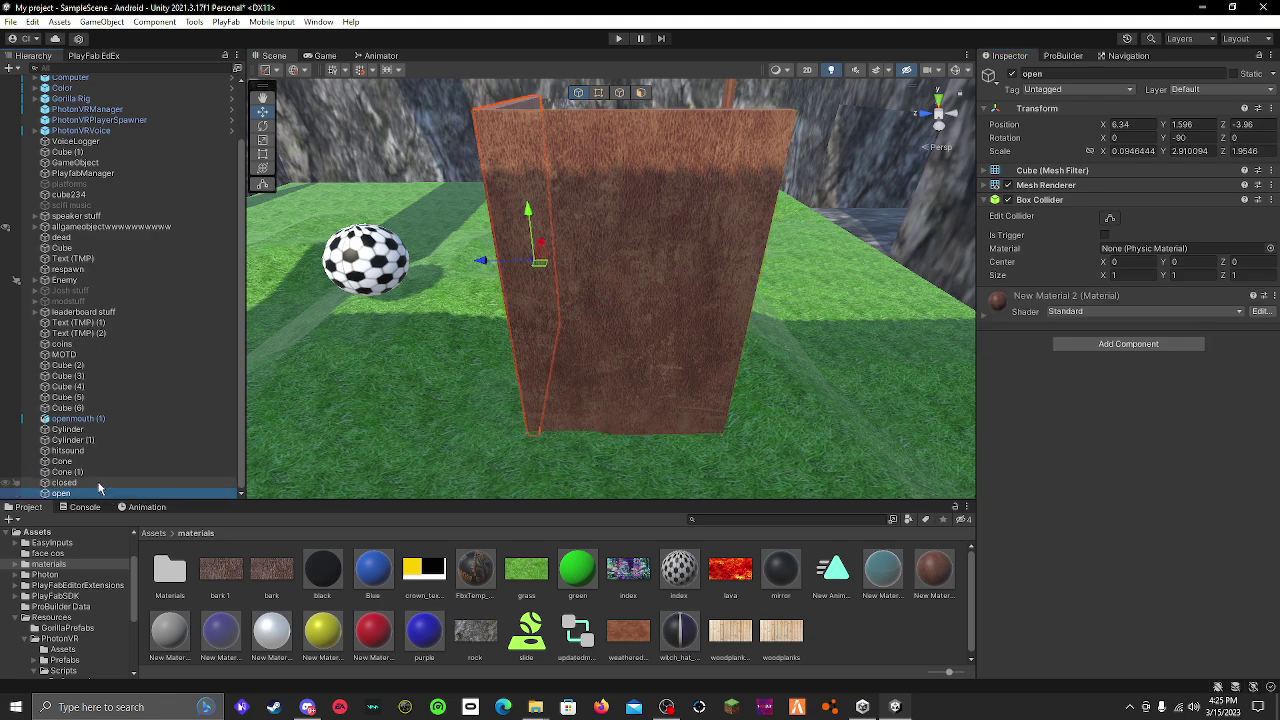
{"action": "left_click", "coordinate": [100, 483]}
{"action": "left_click_drag", "start_coordinate": [1139, 360], "coordinate": [1156, 380]}
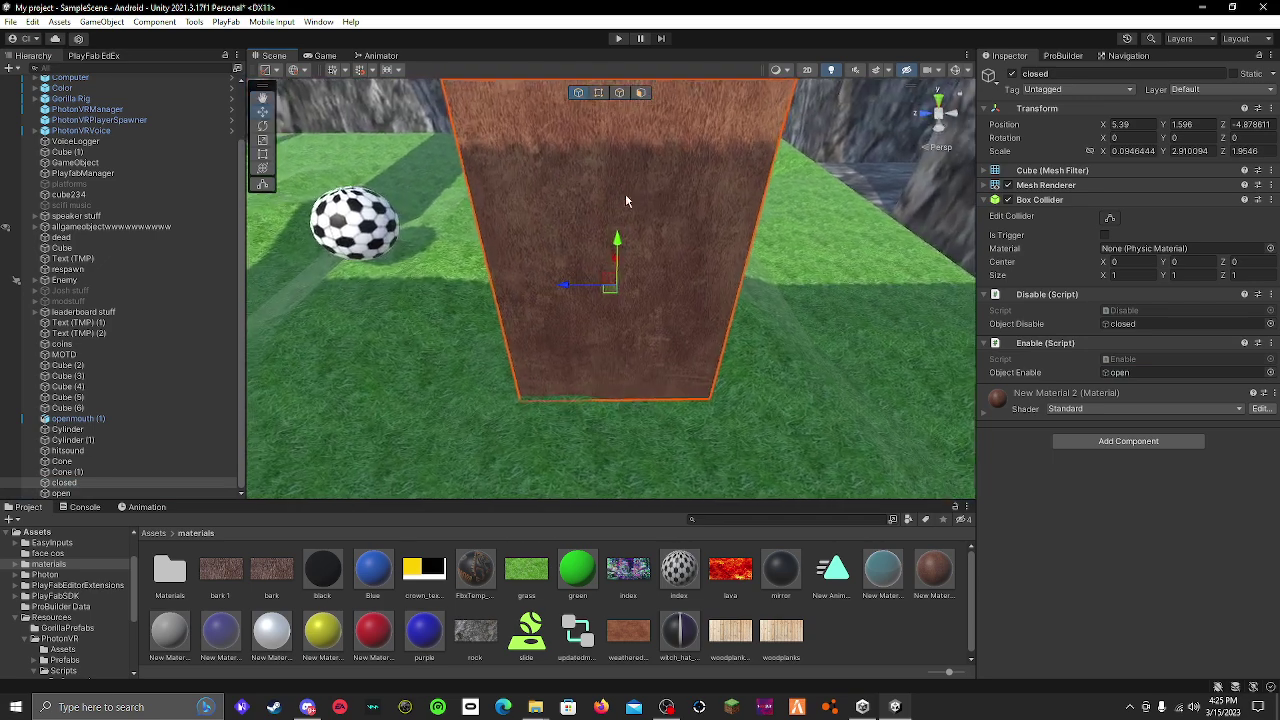
- Tick Is Trigger on the 'closed' panel's Box Collider
{"action": "scroll", "coordinate": [697, 157], "scroll_direction": "up", "scroll_amount": 3}
{"action": "scroll", "coordinate": [674, 258], "scroll_direction": "up", "scroll_amount": 3}
{"action": "scroll", "coordinate": [676, 254], "scroll_direction": "up", "scroll_amount": 2}
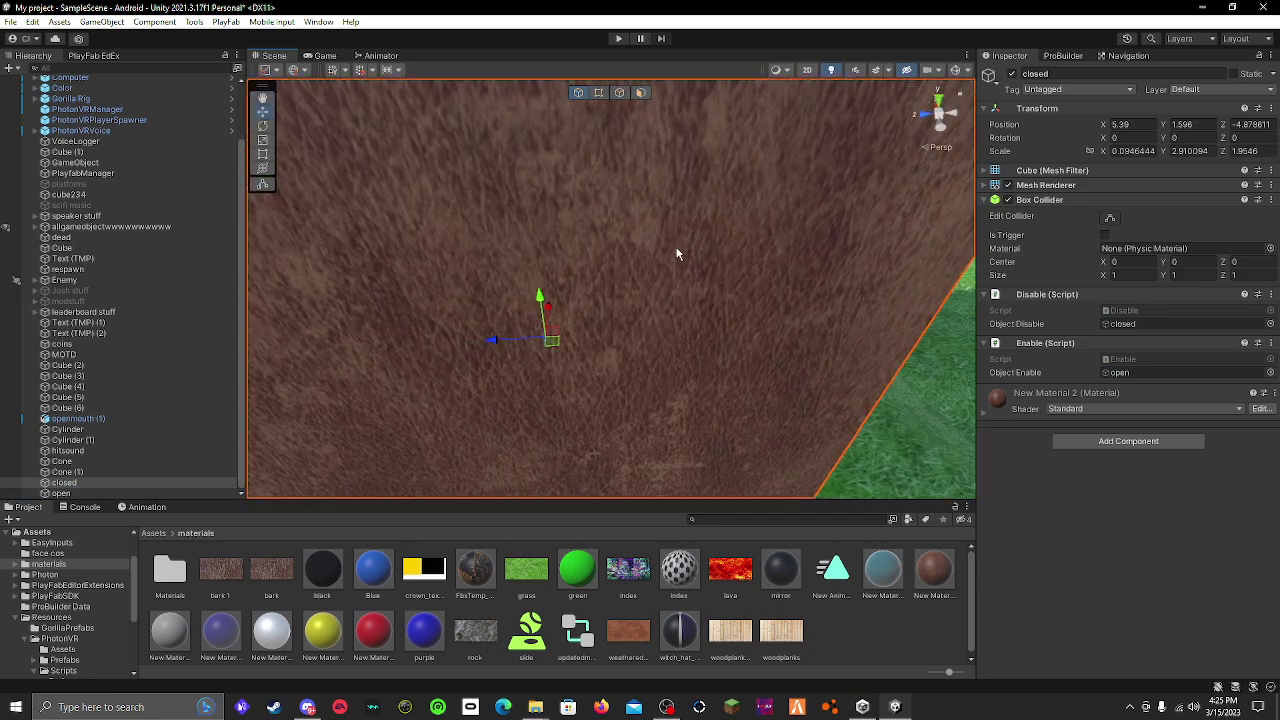
{"action": "left_click", "coordinate": [1105, 236]}
{"action": "scroll", "coordinate": [650, 255], "scroll_direction": "down", "scroll_amount": 5}
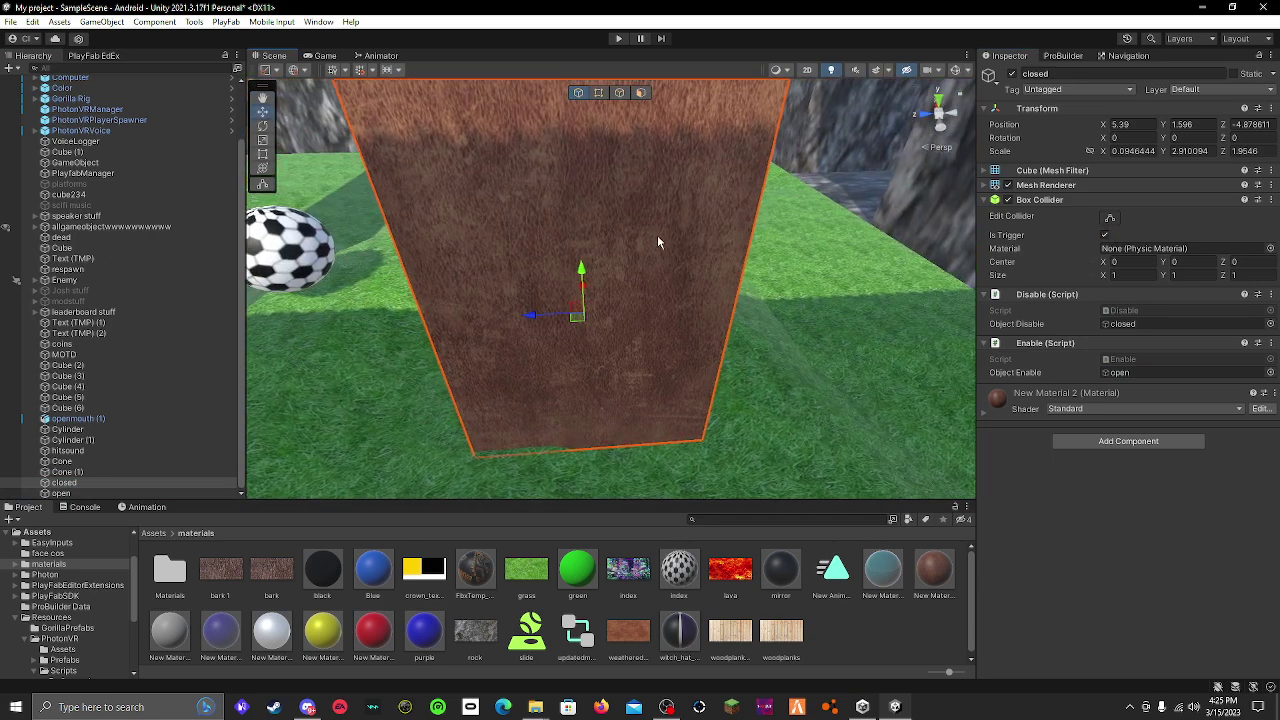
{"action": "left_click_drag", "start_coordinate": [660, 235], "coordinate": [325, 278], "text": "alt"}
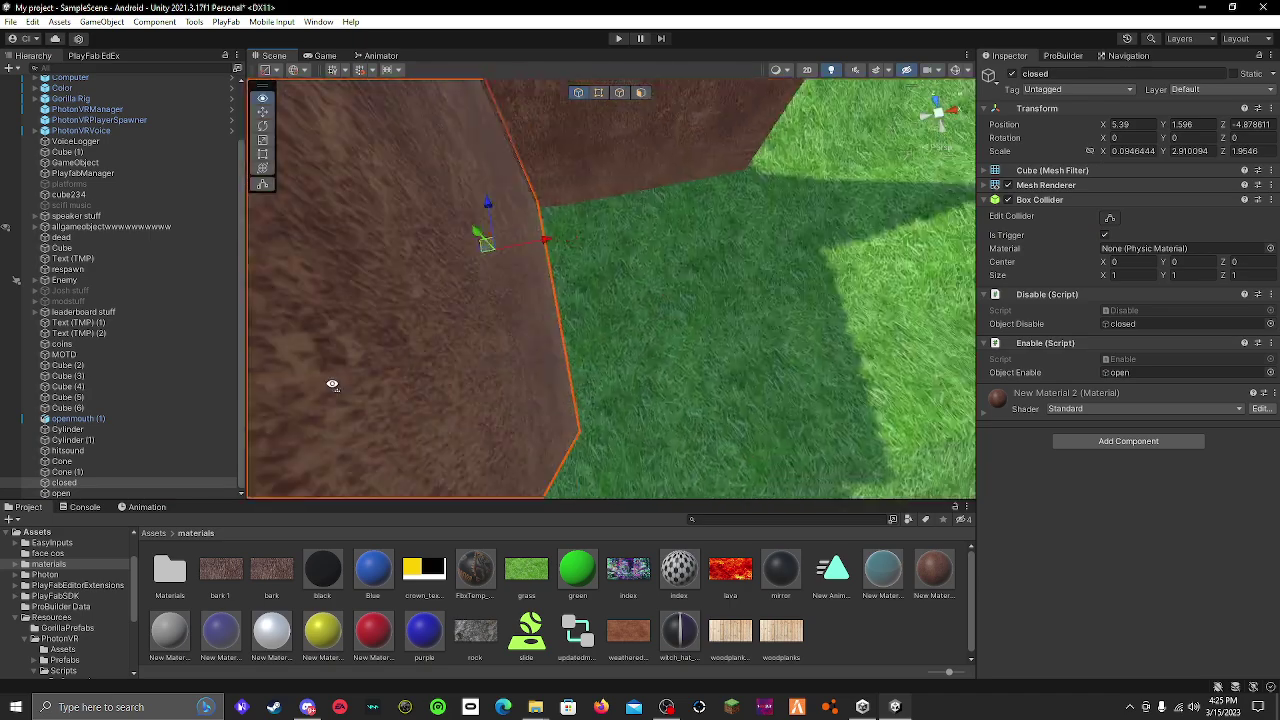
- Add the Enable and Disable scripts to the 'open' panel
{"action": "left_click", "coordinate": [542, 238]}
{"action": "key", "text": "f"}
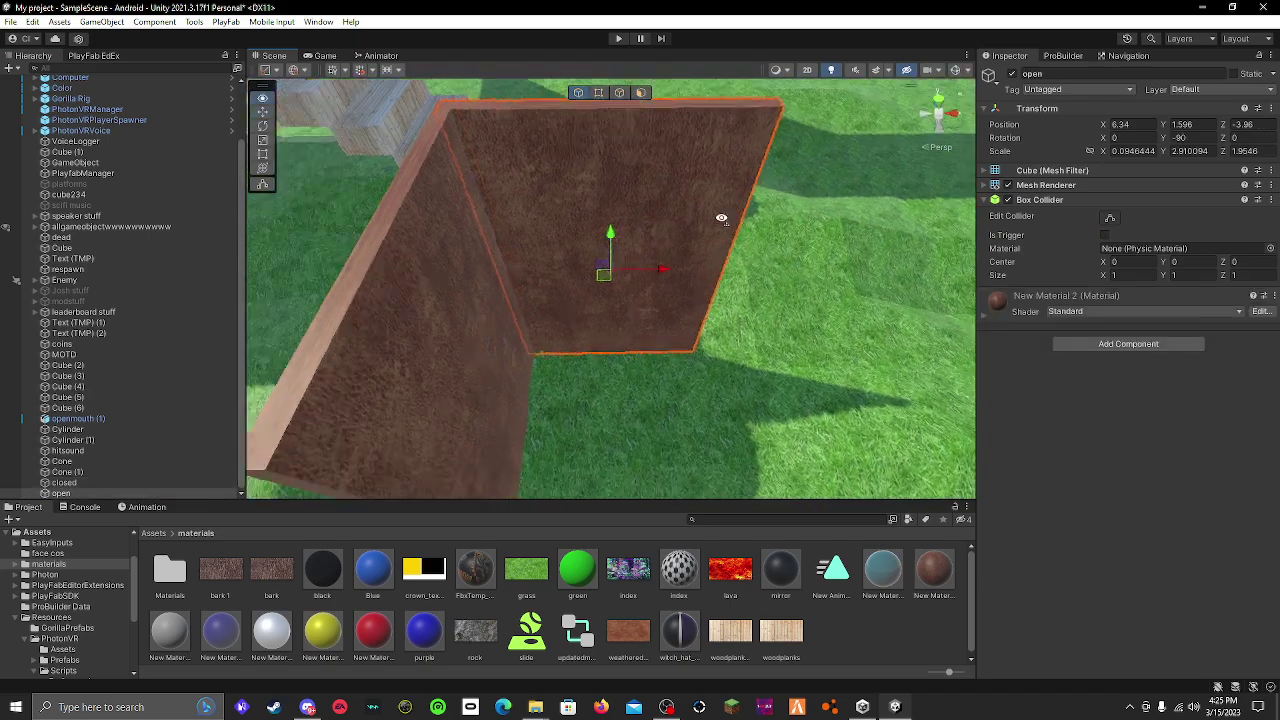
{"action": "left_click", "coordinate": [1087, 343]}
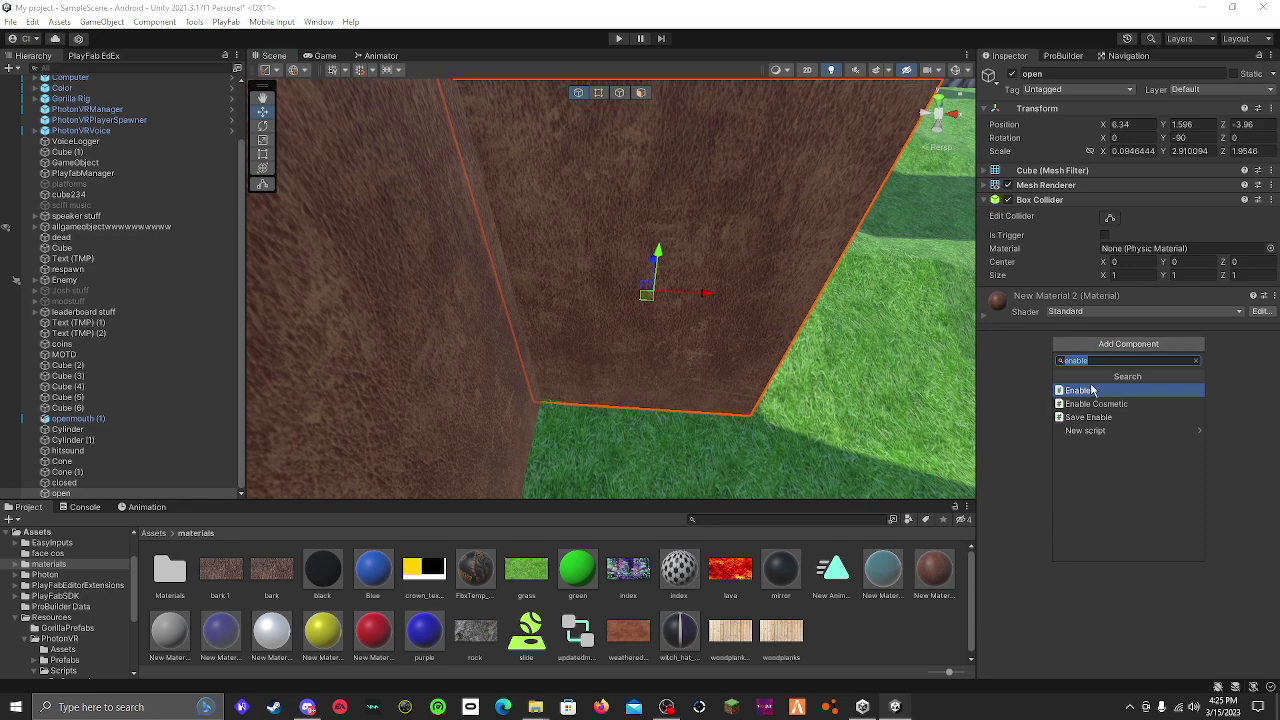
{"action": "left_click", "coordinate": [1094, 392]}
{"action": "left_click", "coordinate": [1166, 392]}
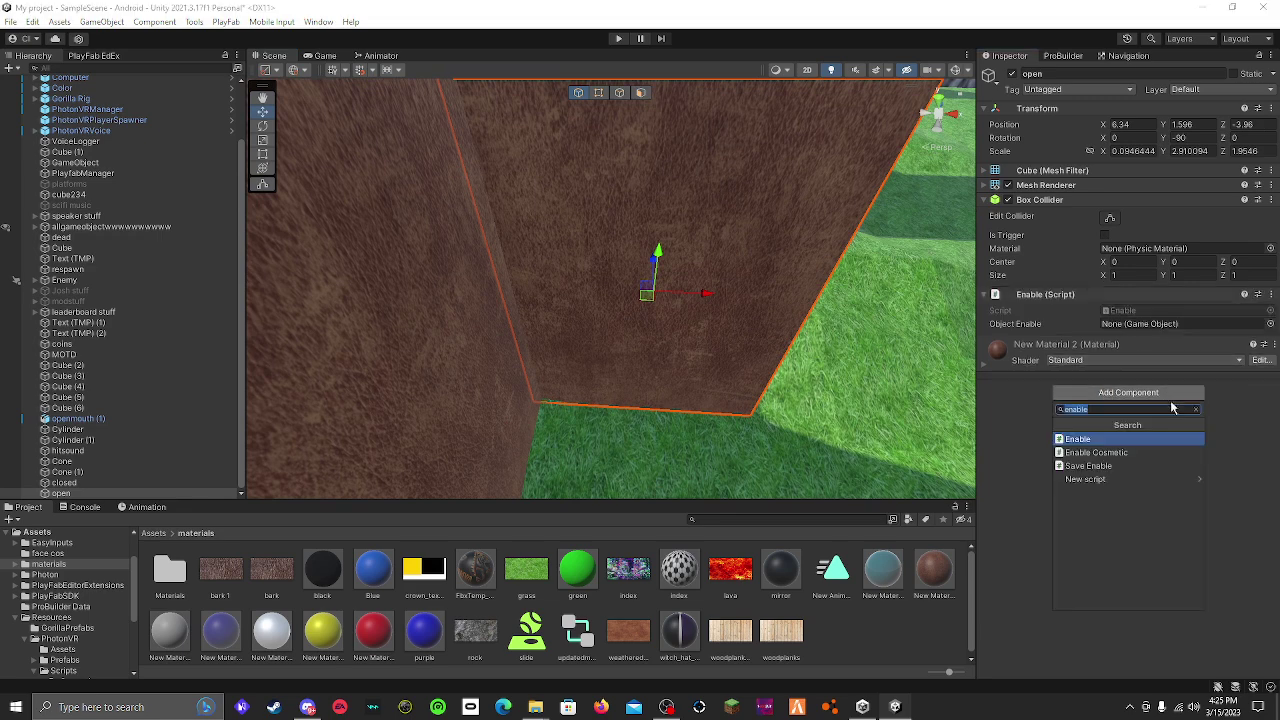
{"action": "key", "text": "BackSpace"}
{"action": "type", "text": "dss"}
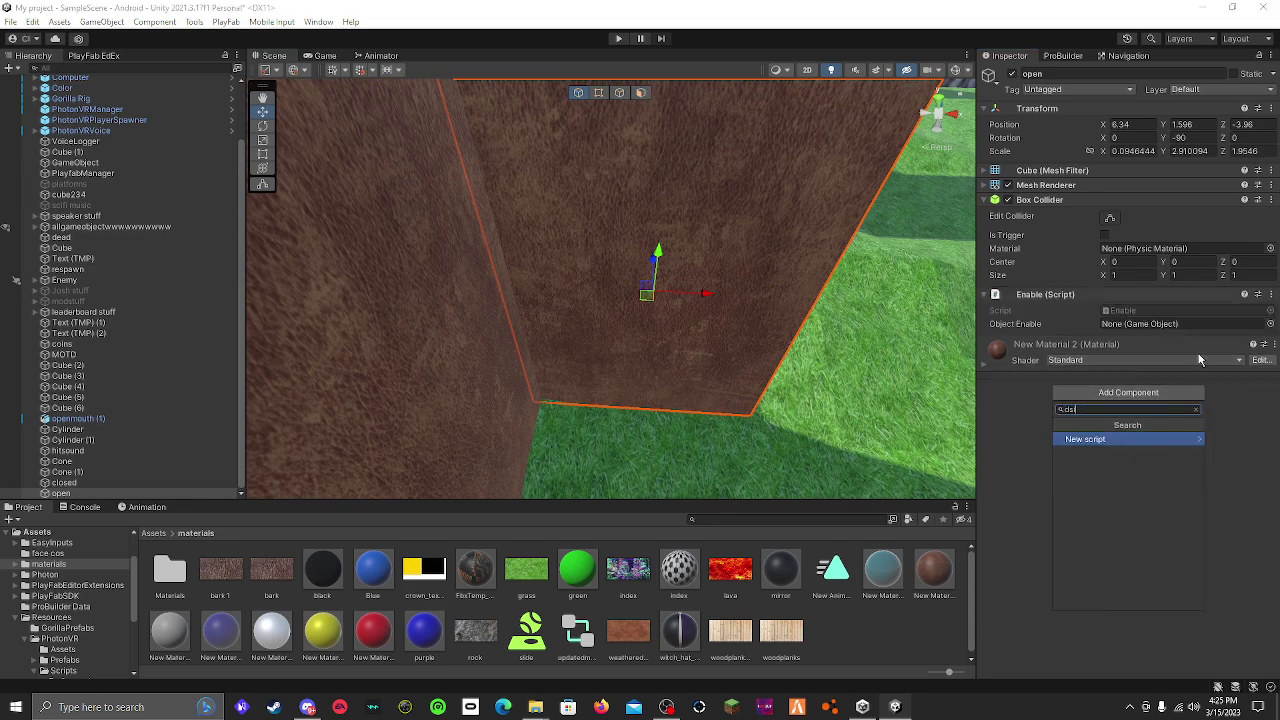
{"action": "type", "text": "disa"}
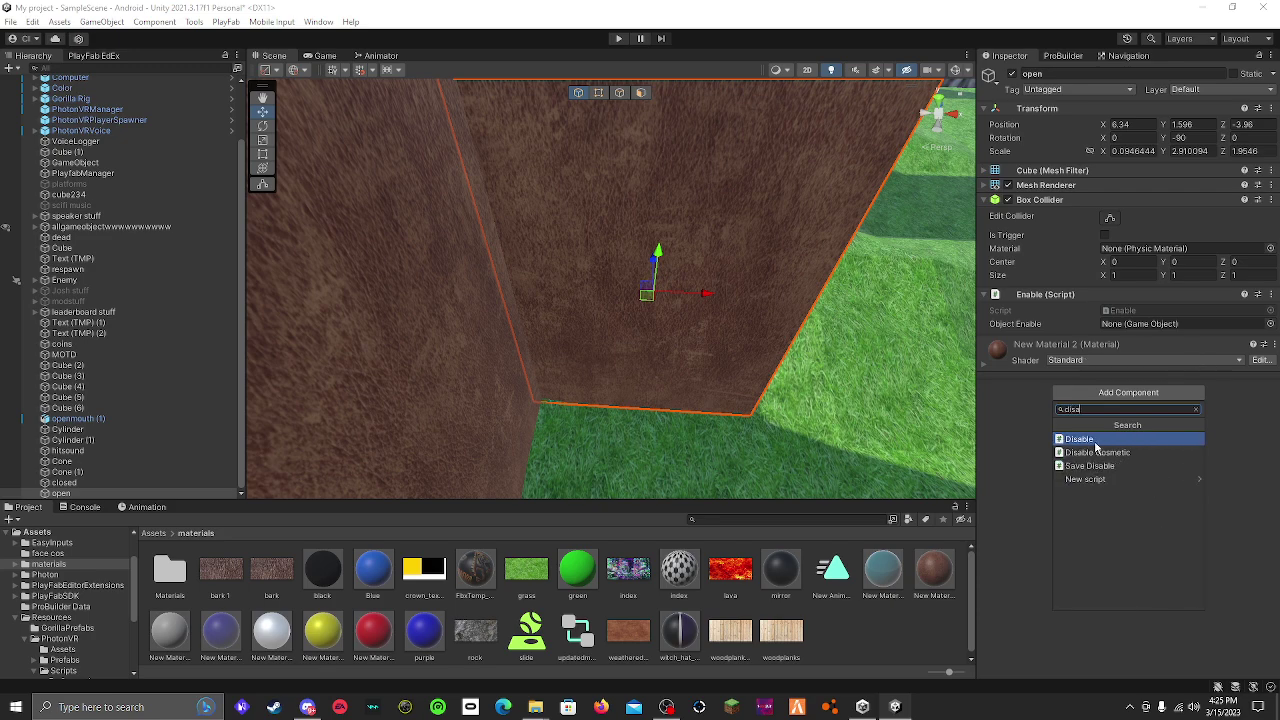
{"action": "left_click", "coordinate": [1095, 445]}
- Set Object Enable to 'closed' and Object Disable to 'open'
{"action": "scroll", "coordinate": [589, 321], "scroll_direction": "down", "scroll_amount": 5}
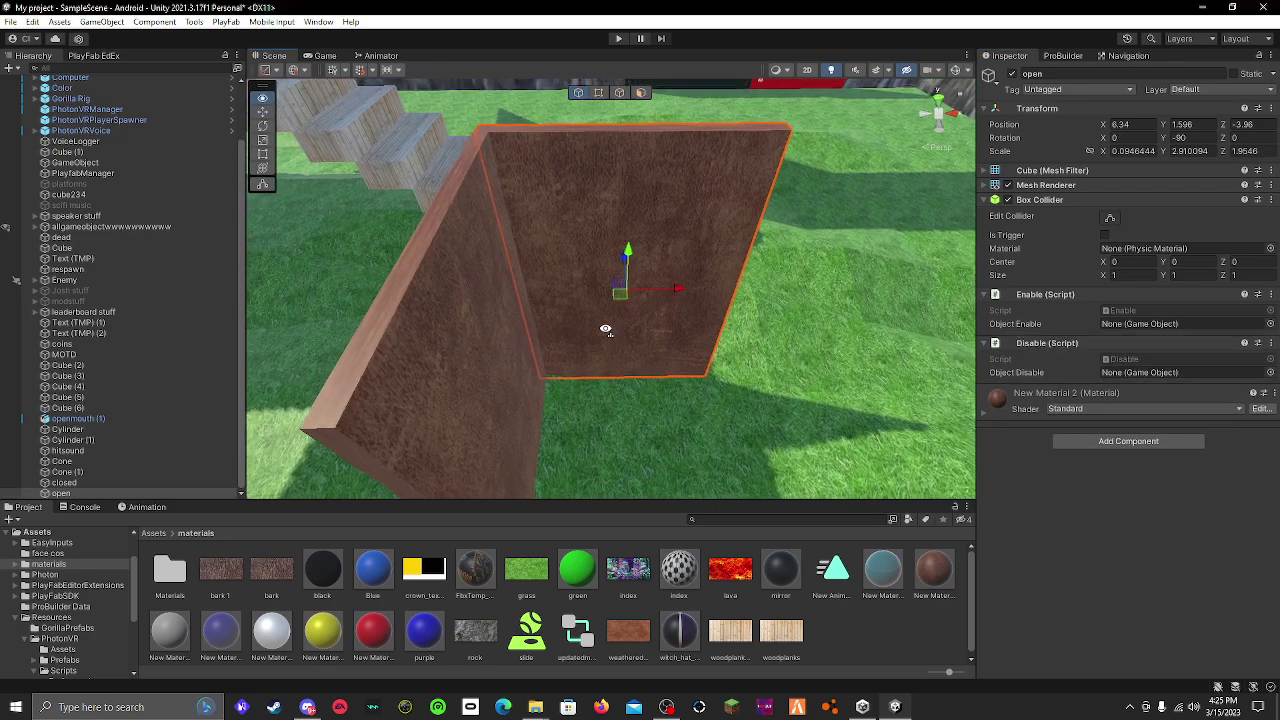
{"action": "left_click_drag", "start_coordinate": [835, 324], "coordinate": [525, 355], "text": "alt"}
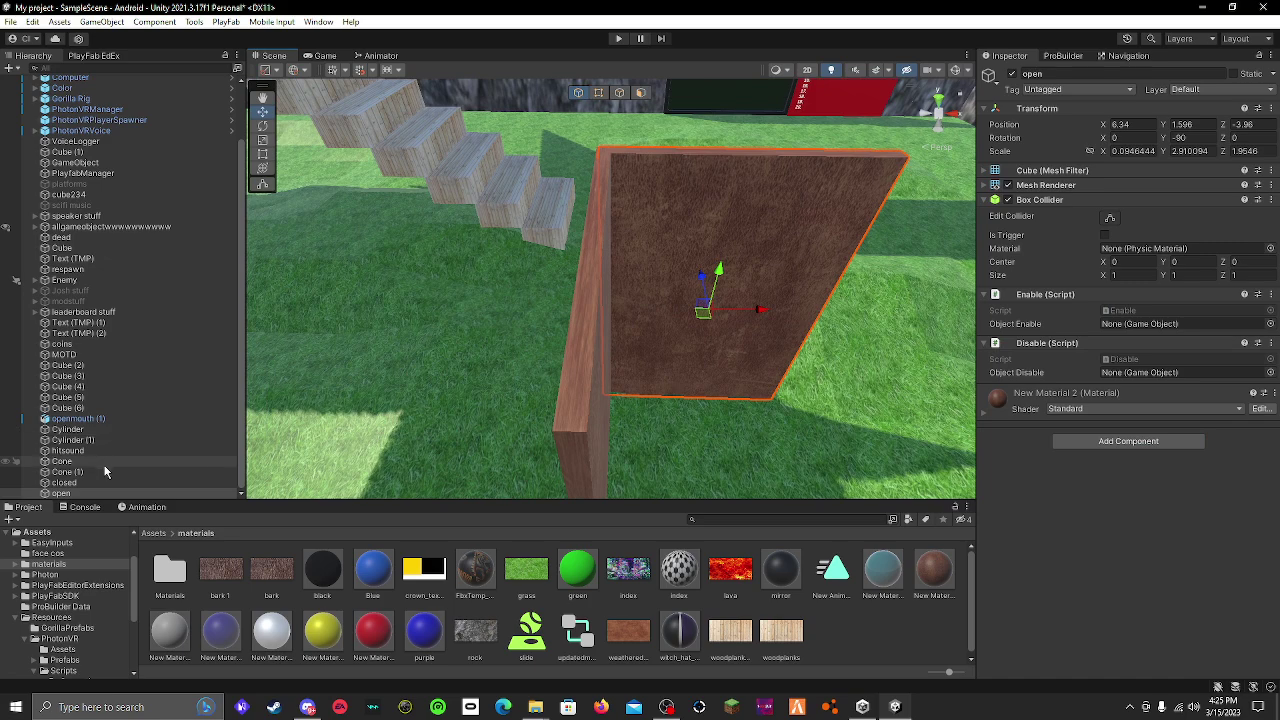
{"action": "left_click_drag", "start_coordinate": [64, 483], "coordinate": [1170, 383]}
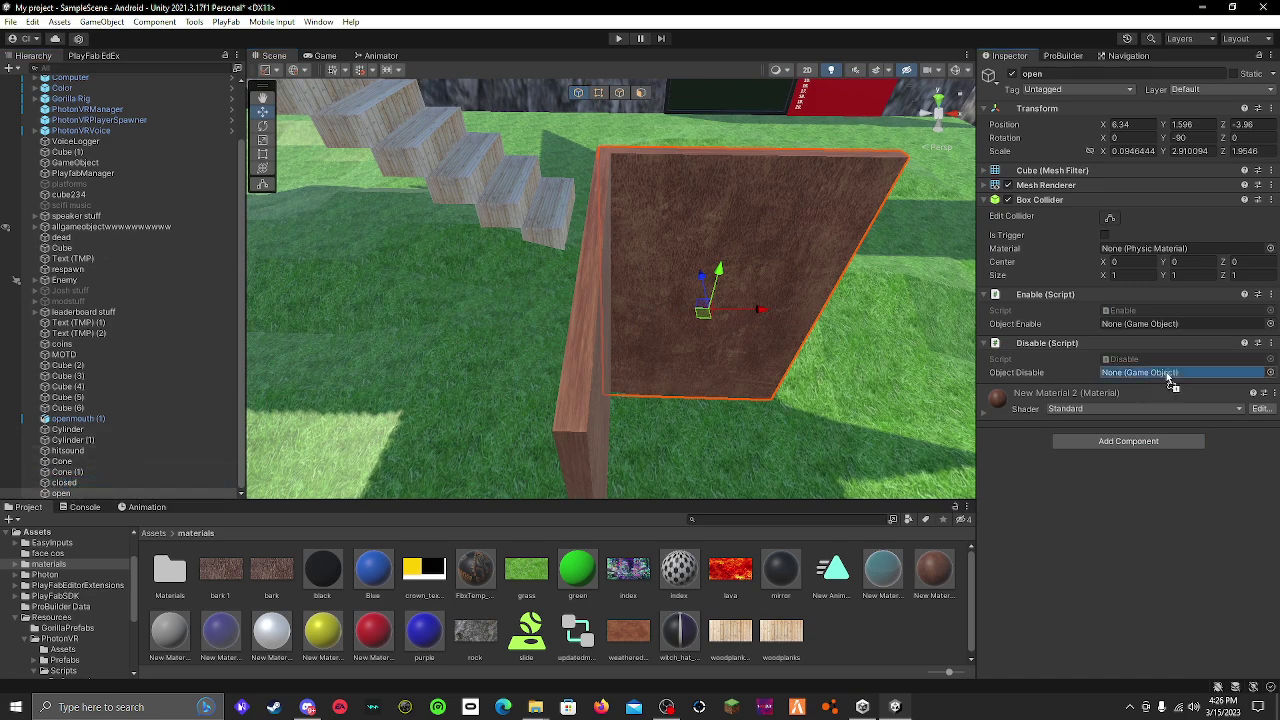
{"action": "left_click_drag", "start_coordinate": [1155, 324], "coordinate": [1155, 324]}
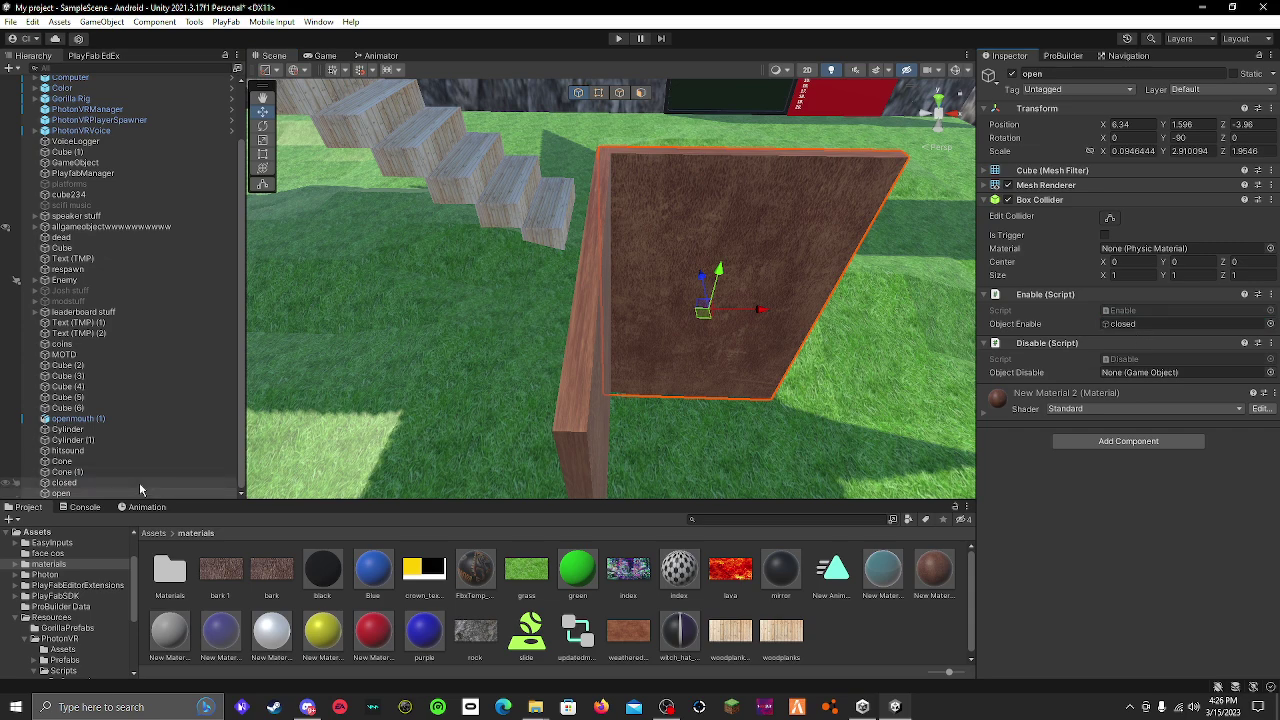
{"action": "left_click", "coordinate": [139, 482]}
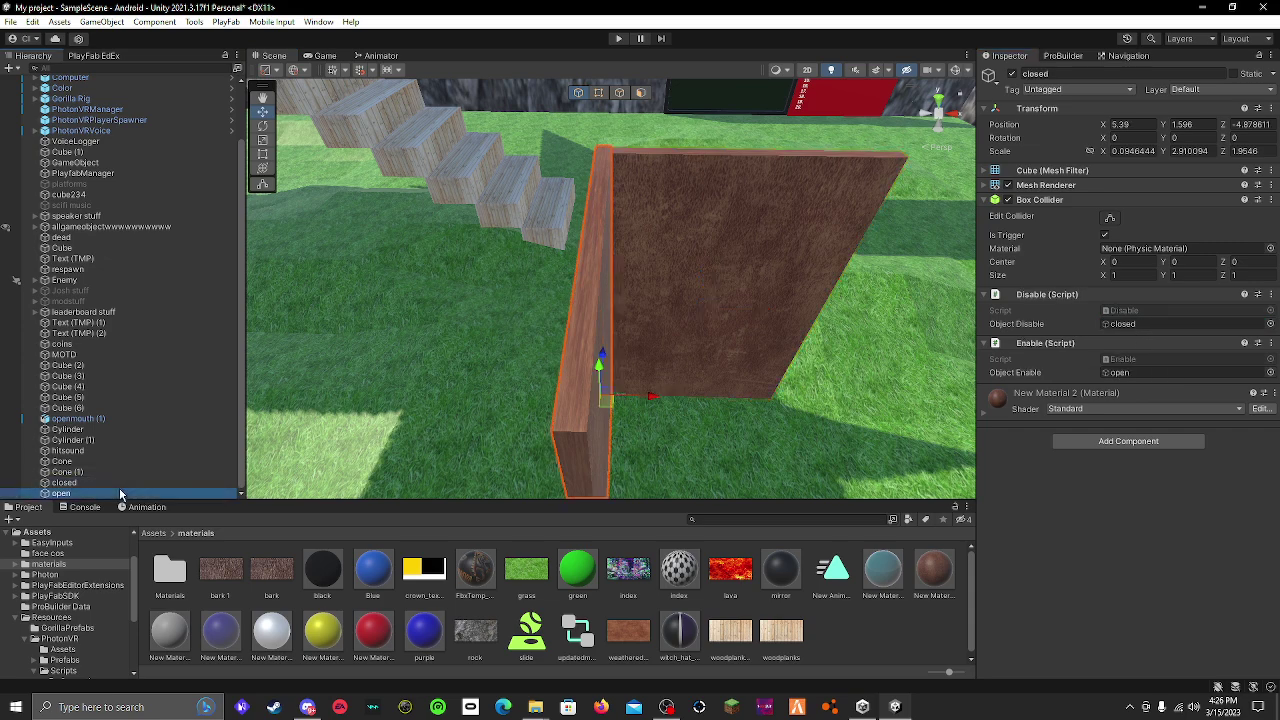
{"action": "left_click", "coordinate": [110, 490]}
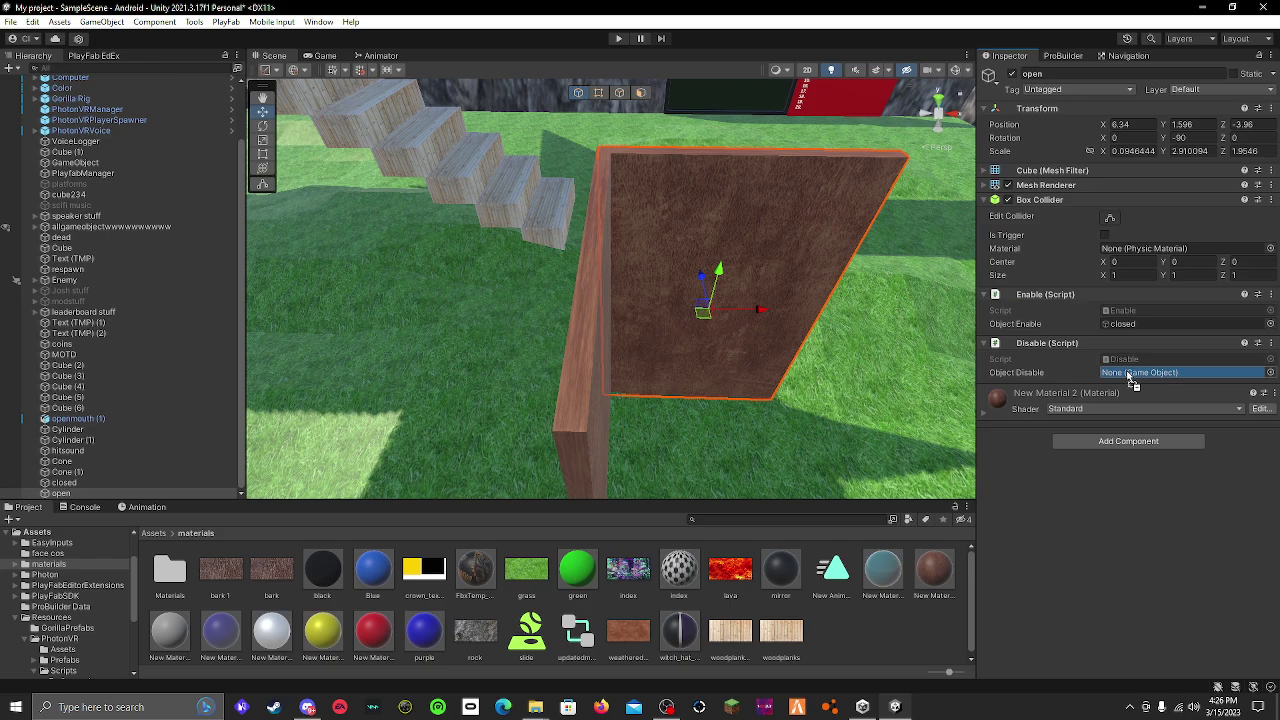
{"action": "left_click_drag", "start_coordinate": [1126, 365], "coordinate": [1140, 372]}
{"action": "mouse_move", "coordinate": [680, 372]}
{"action": "right_mouse_down"}
{"action": "mouse_move", "coordinate": [549, 369]}
{"action": "mouse_move", "coordinate": [736, 307]}
{"action": "mouse_move", "coordinate": [645, 347]}
{"action": "mouse_move", "coordinate": [468, 388]}
{"action": "mouse_move", "coordinate": [465, 273]}
{"action": "right_mouse_up"}
- Orbit around both door panels to check them, ending with 'open' selected
{"action": "left_click", "coordinate": [645, 347]}
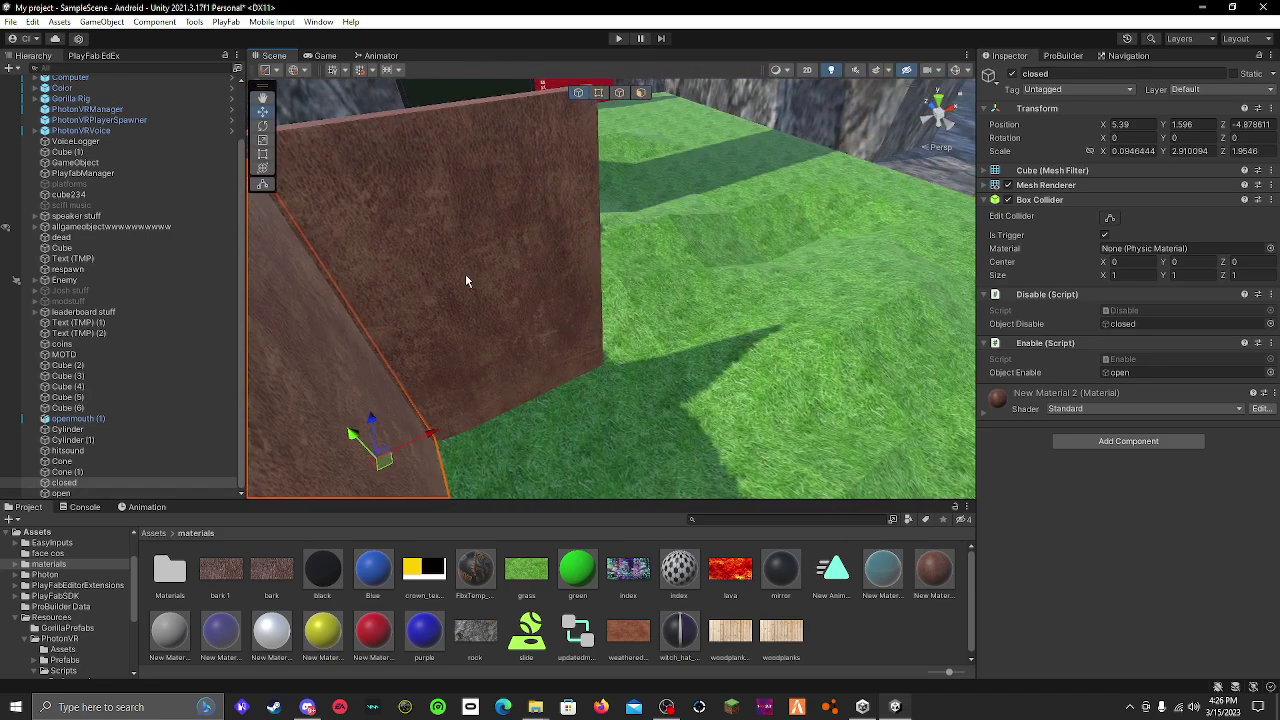
{"action": "left_click", "coordinate": [465, 273]}
{"action": "mouse_move", "coordinate": [700, 260]}
{"action": "right_mouse_down"}
{"action": "mouse_move", "coordinate": [651, 243]}
{"action": "mouse_move", "coordinate": [650, 290]}
{"action": "mouse_move", "coordinate": [732, 469]}
{"action": "mouse_move", "coordinate": [622, 348]}
{"action": "right_mouse_up"}
{"action": "left_click", "coordinate": [650, 290]}
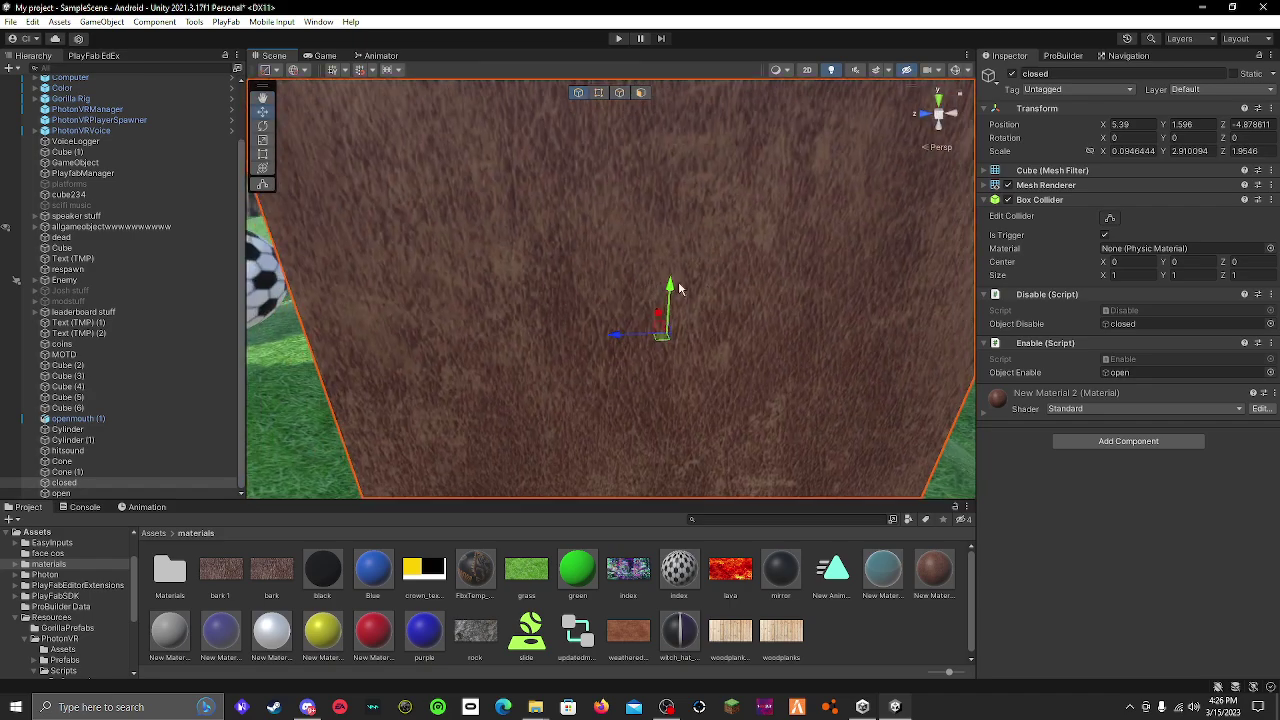
{"action": "right_click_drag", "start_coordinate": [679, 289], "coordinate": [759, 289]}
{"action": "mouse_move", "coordinate": [696, 249]}
{"action": "right_mouse_down"}
{"action": "mouse_move", "coordinate": [497, 271]}
{"action": "mouse_move", "coordinate": [566, 209]}
{"action": "mouse_move", "coordinate": [543, 291]}
{"action": "mouse_move", "coordinate": [755, 330]}
{"action": "mouse_move", "coordinate": [671, 229]}
{"action": "mouse_move", "coordinate": [914, 254]}
{"action": "mouse_move", "coordinate": [943, 233]}
{"action": "mouse_move", "coordinate": [574, 240]}
{"action": "mouse_move", "coordinate": [523, 220]}
{"action": "right_mouse_up"}
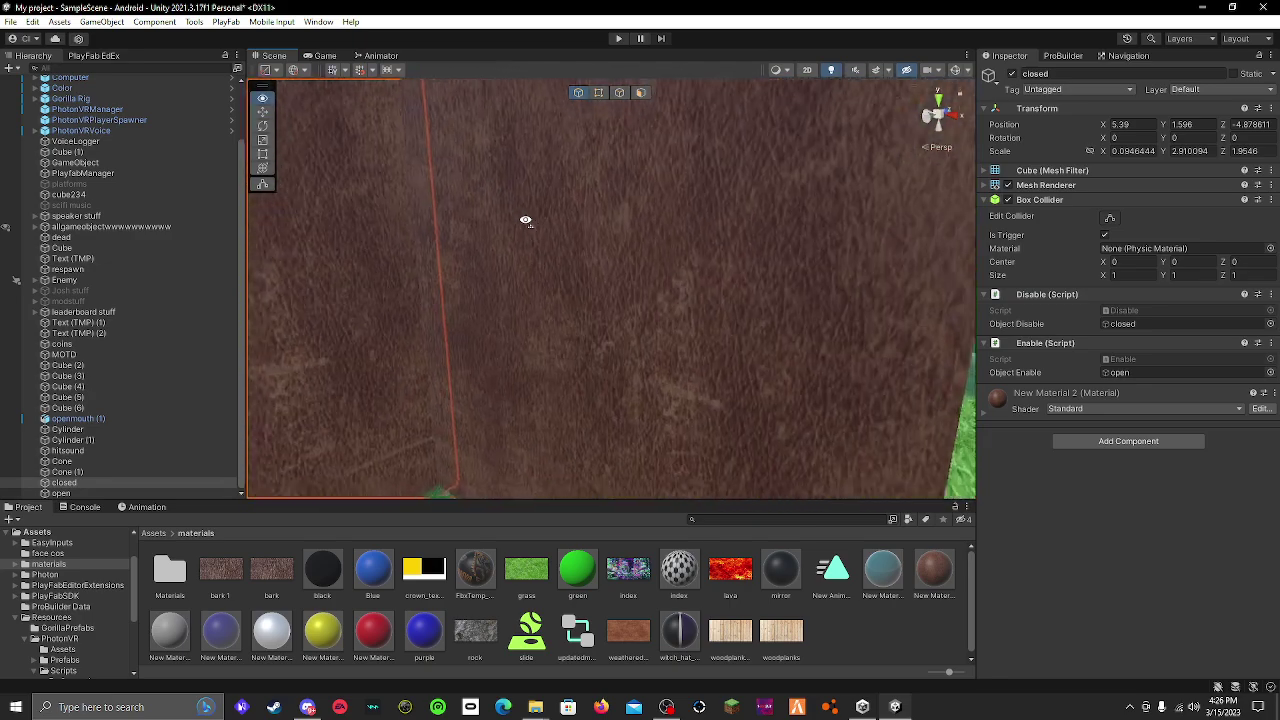
{"action": "mouse_move", "coordinate": [671, 302]}
{"action": "right_mouse_down"}
{"action": "mouse_move", "coordinate": [717, 274]}
{"action": "mouse_move", "coordinate": [674, 280]}
{"action": "mouse_move", "coordinate": [635, 309]}
{"action": "right_mouse_up"}
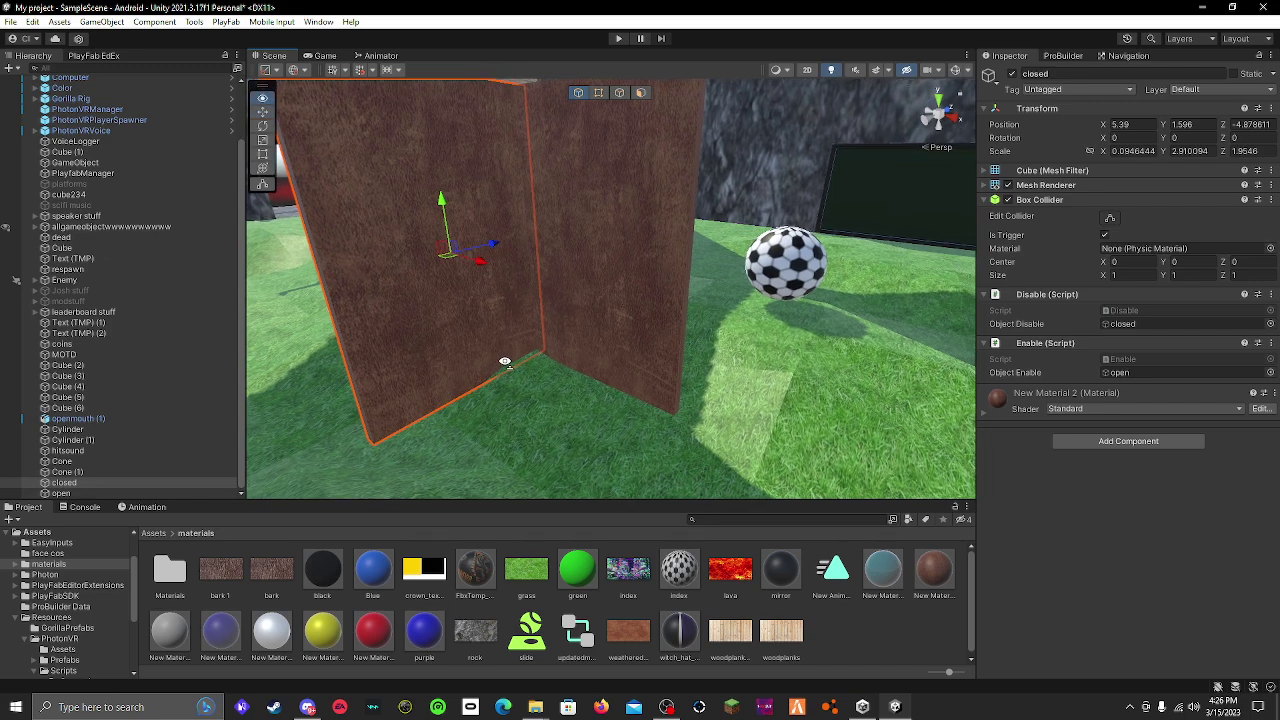
{"action": "left_click", "coordinate": [589, 311]}
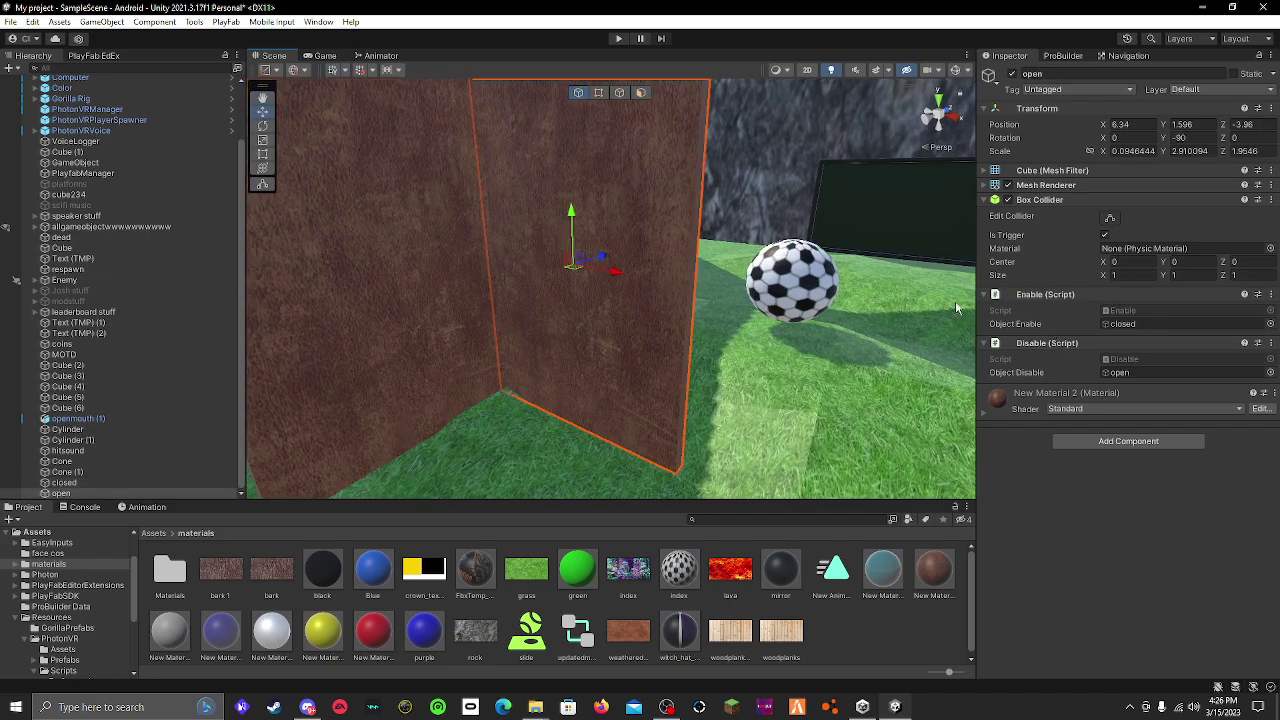
{"action": "mouse_move", "coordinate": [955, 300]}
{"action": "right_mouse_down"}
{"action": "mouse_move", "coordinate": [917, 358]}
{"action": "mouse_move", "coordinate": [943, 277]}
{"action": "right_mouse_up"}
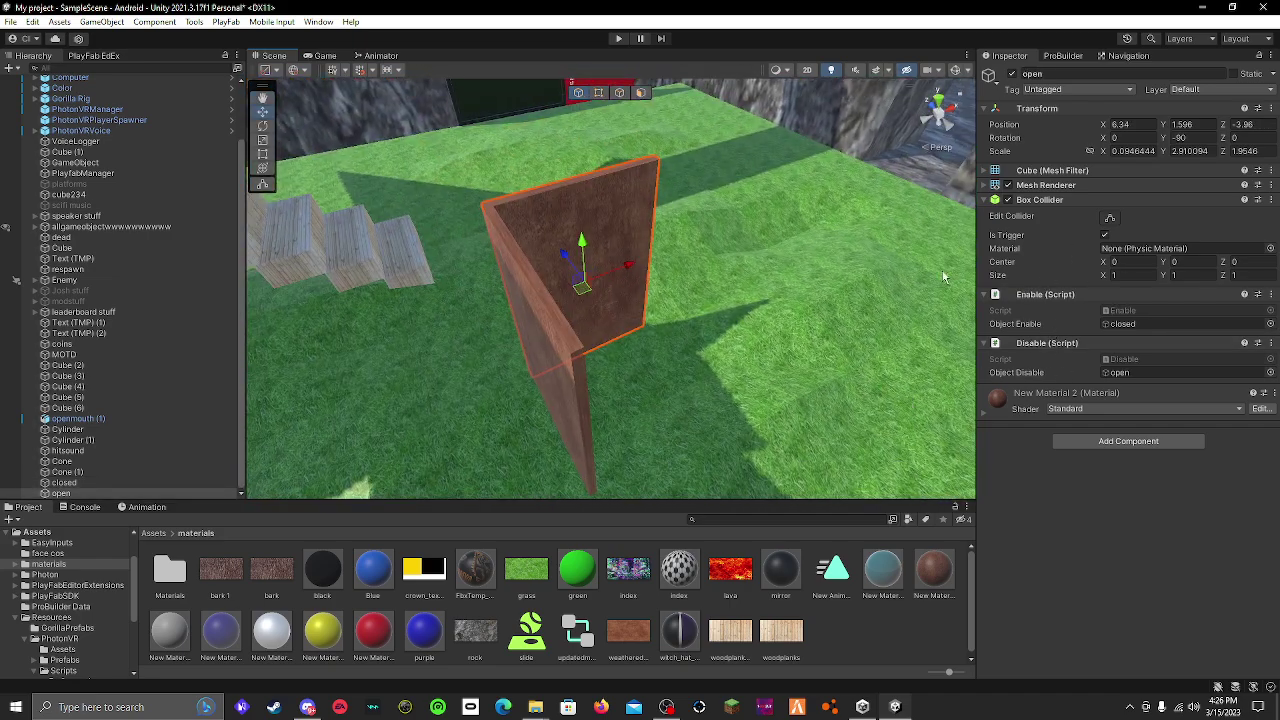
- Deactivate the 'open' panel and reselect the 'closed' panel
{"action": "left_click", "coordinate": [1012, 78]}
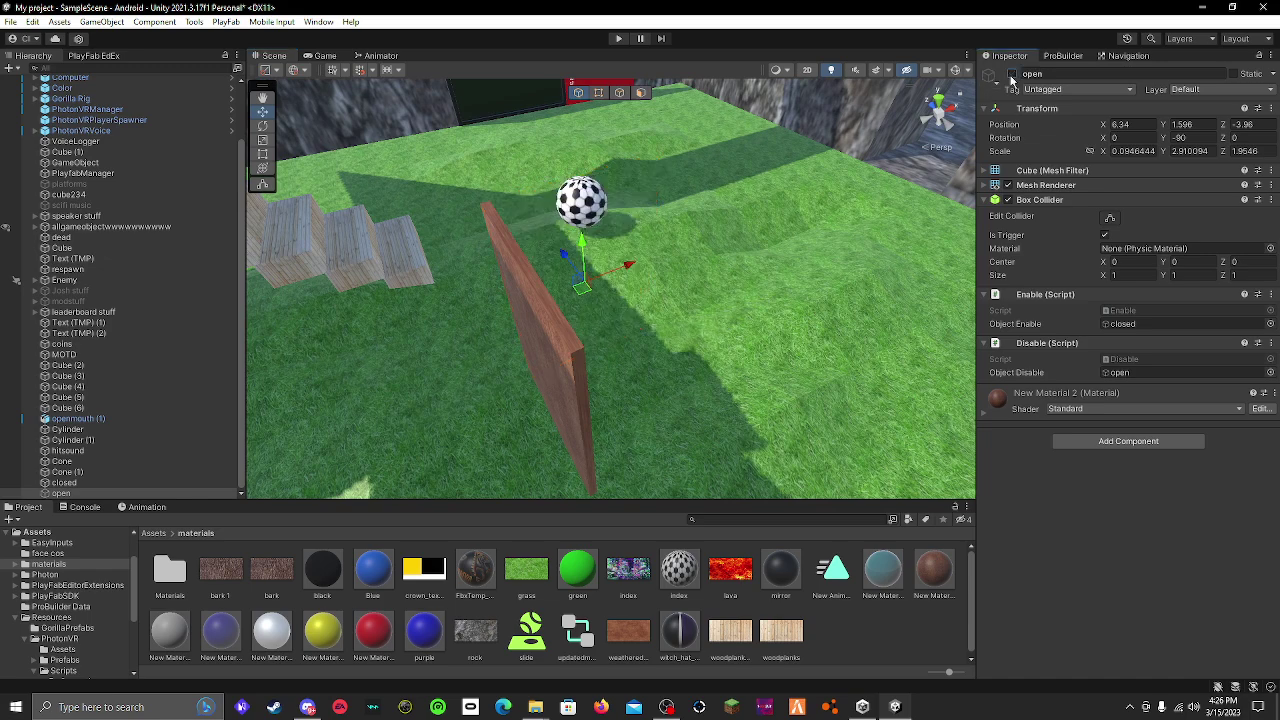
{"action": "right_click_drag", "start_coordinate": [771, 163], "coordinate": [610, 291]}
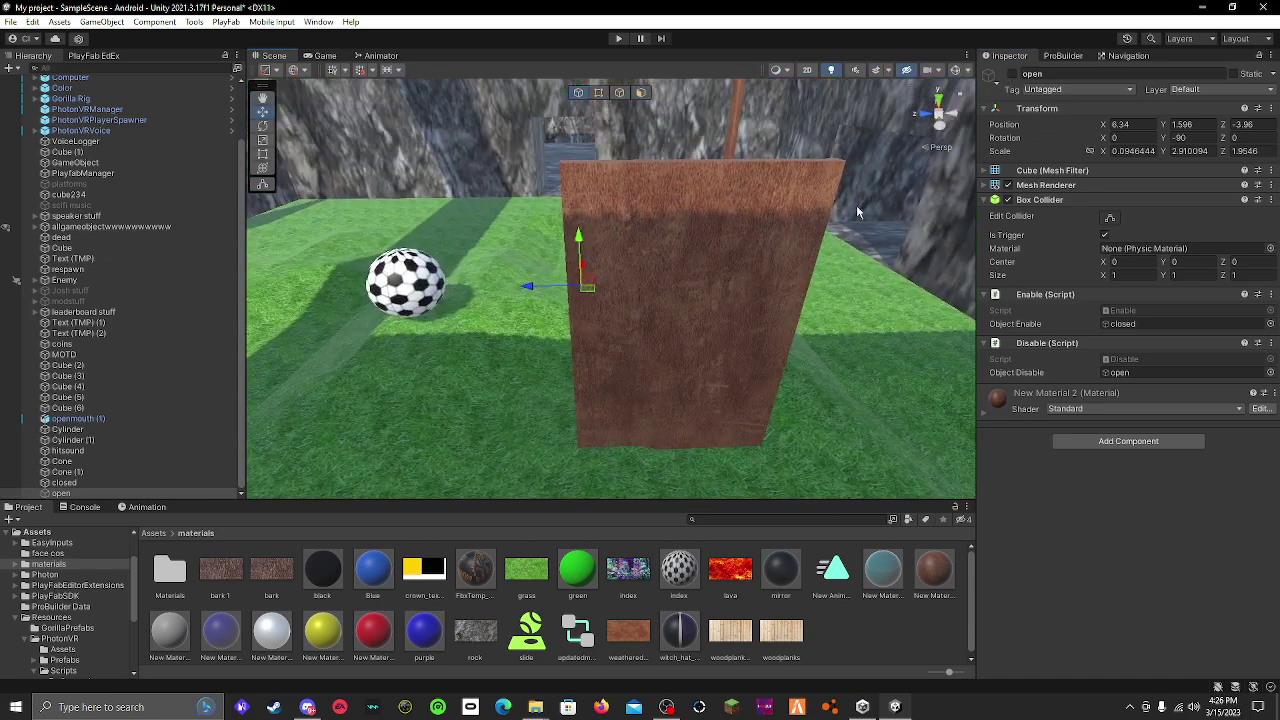
{"action": "left_click", "coordinate": [625, 292]}
{"action": "scroll", "coordinate": [660, 310], "scroll_direction": "down", "scroll_amount": 3}
{"action": "scroll", "coordinate": [640, 320], "scroll_direction": "down", "scroll_amount": 5}
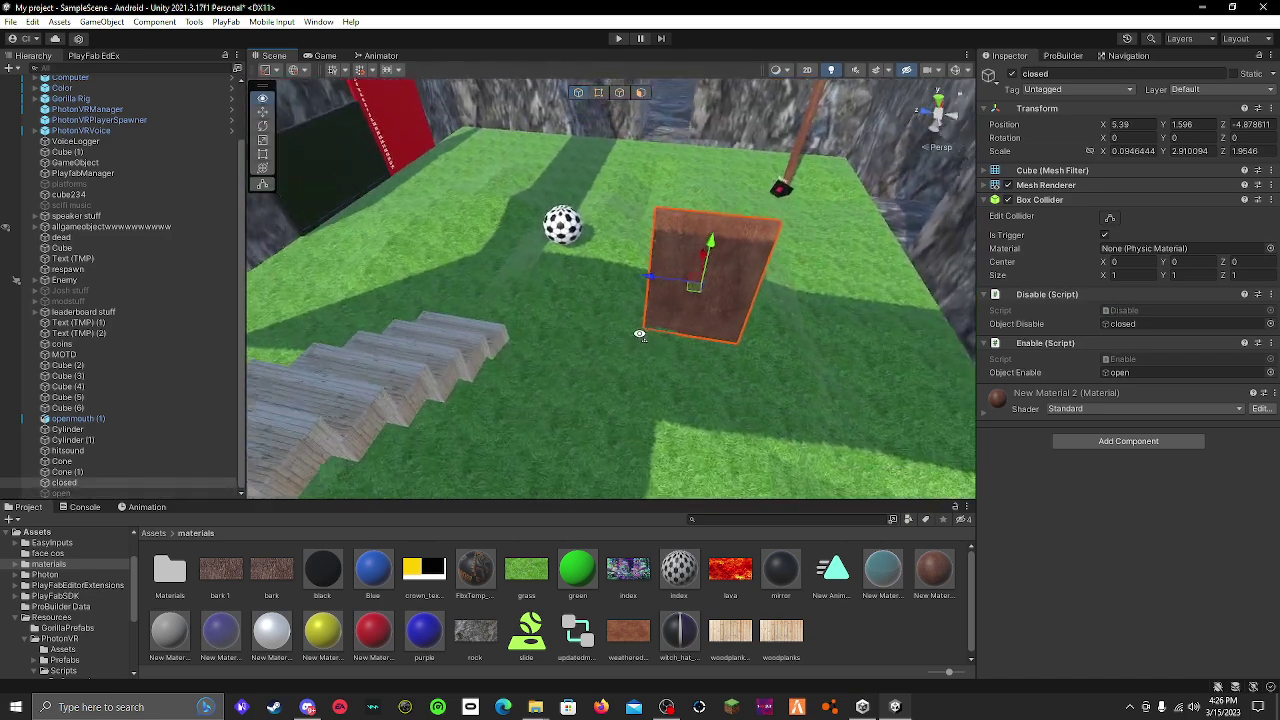
{"action": "scroll", "coordinate": [630, 300], "scroll_direction": "down", "scroll_amount": 2}
- Enter Play mode, dismiss the Photon warning, and move the player camera beside the closed door
{"action": "left_click", "coordinate": [618, 40]}
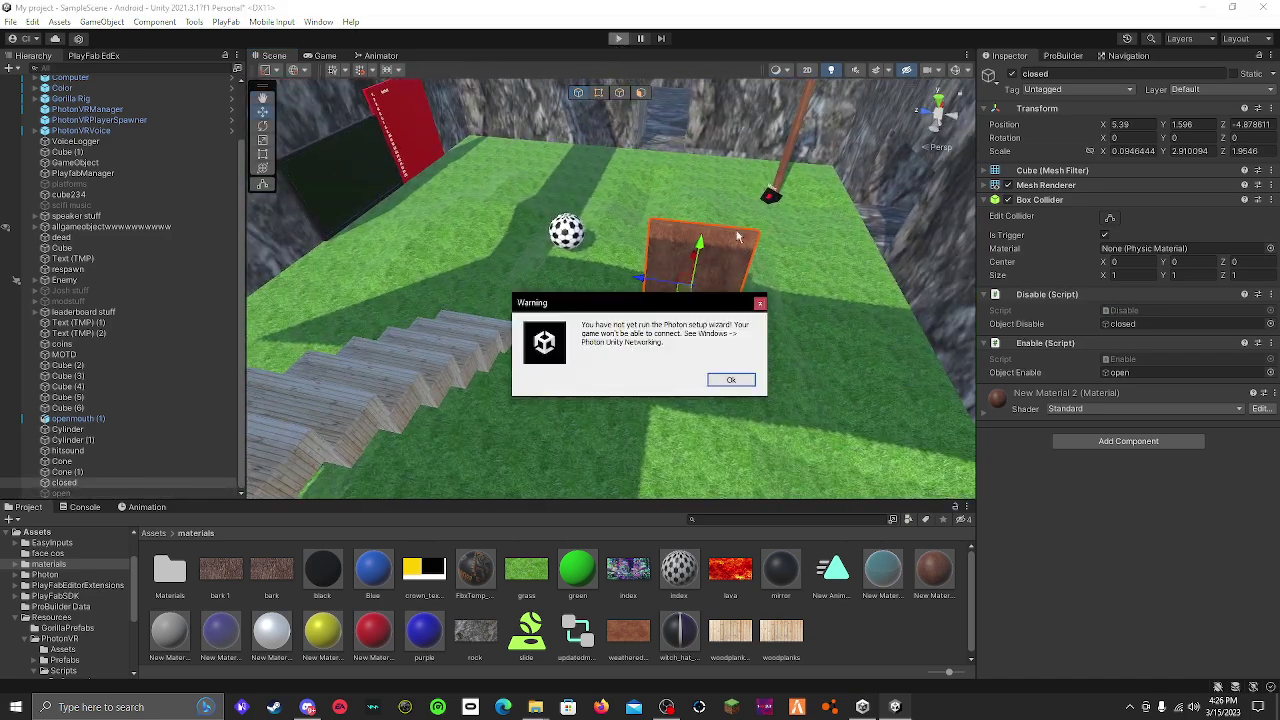
{"action": "left_click", "coordinate": [731, 381]}
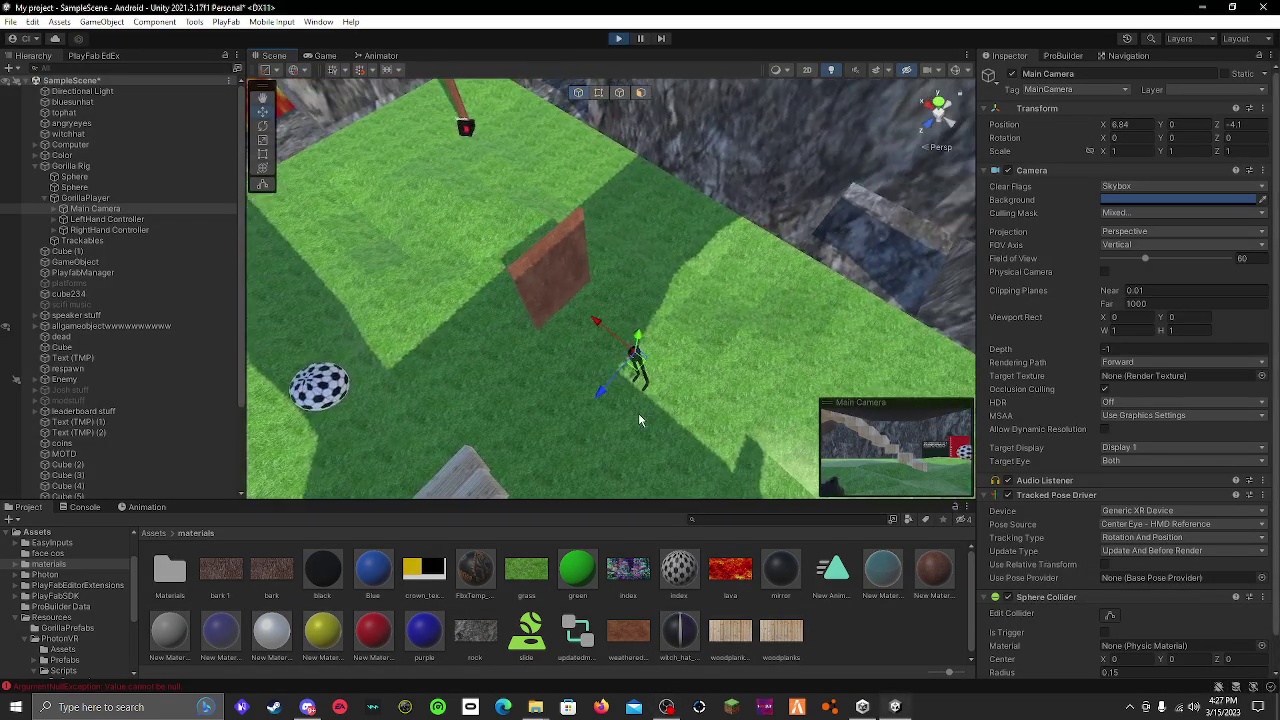
{"action": "mouse_move", "coordinate": [640, 375]}
{"action": "left_mouse_down"}
{"action": "mouse_move", "coordinate": [551, 275]}
{"action": "mouse_move", "coordinate": [491, 297]}
{"action": "mouse_move", "coordinate": [571, 297]}
{"action": "mouse_move", "coordinate": [476, 297]}
{"action": "mouse_move", "coordinate": [609, 297]}
{"action": "mouse_move", "coordinate": [566, 310]}
{"action": "mouse_move", "coordinate": [529, 277]}
{"action": "mouse_move", "coordinate": [606, 200]}
{"action": "mouse_move", "coordinate": [634, 206]}
{"action": "mouse_move", "coordinate": [521, 295]}
{"action": "mouse_move", "coordinate": [508, 268]}
{"action": "mouse_move", "coordinate": [515, 391]}
{"action": "left_mouse_up"}
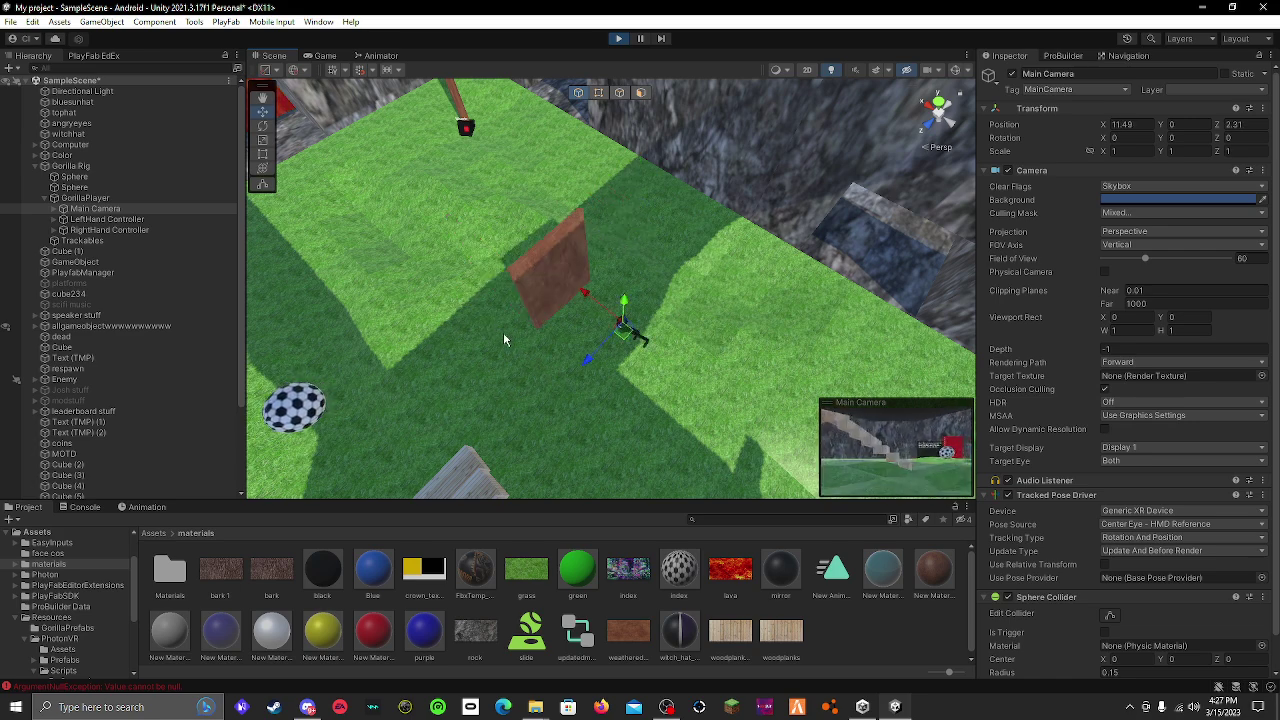
{"action": "mouse_move", "coordinate": [622, 332]}
{"action": "left_mouse_down"}
{"action": "mouse_move", "coordinate": [543, 277]}
{"action": "mouse_move", "coordinate": [660, 300]}
{"action": "left_mouse_up"}
{"action": "right_click_drag", "start_coordinate": [660, 300], "coordinate": [614, 243]}
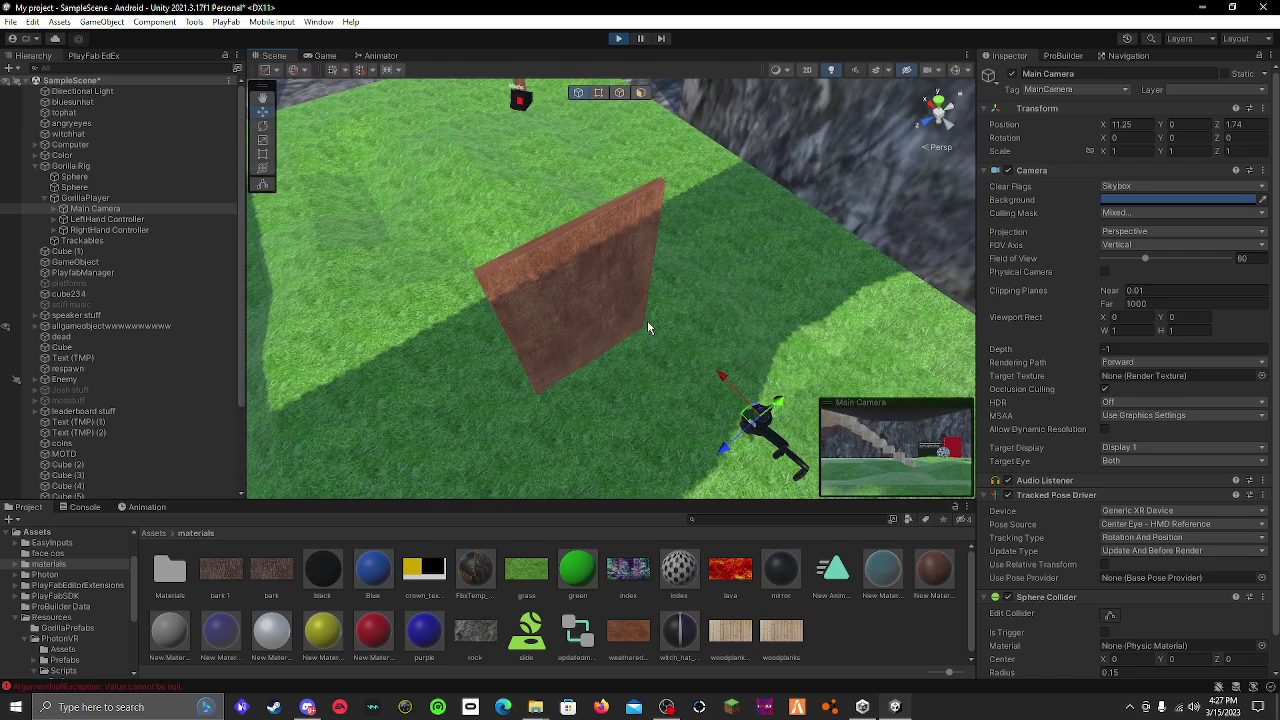